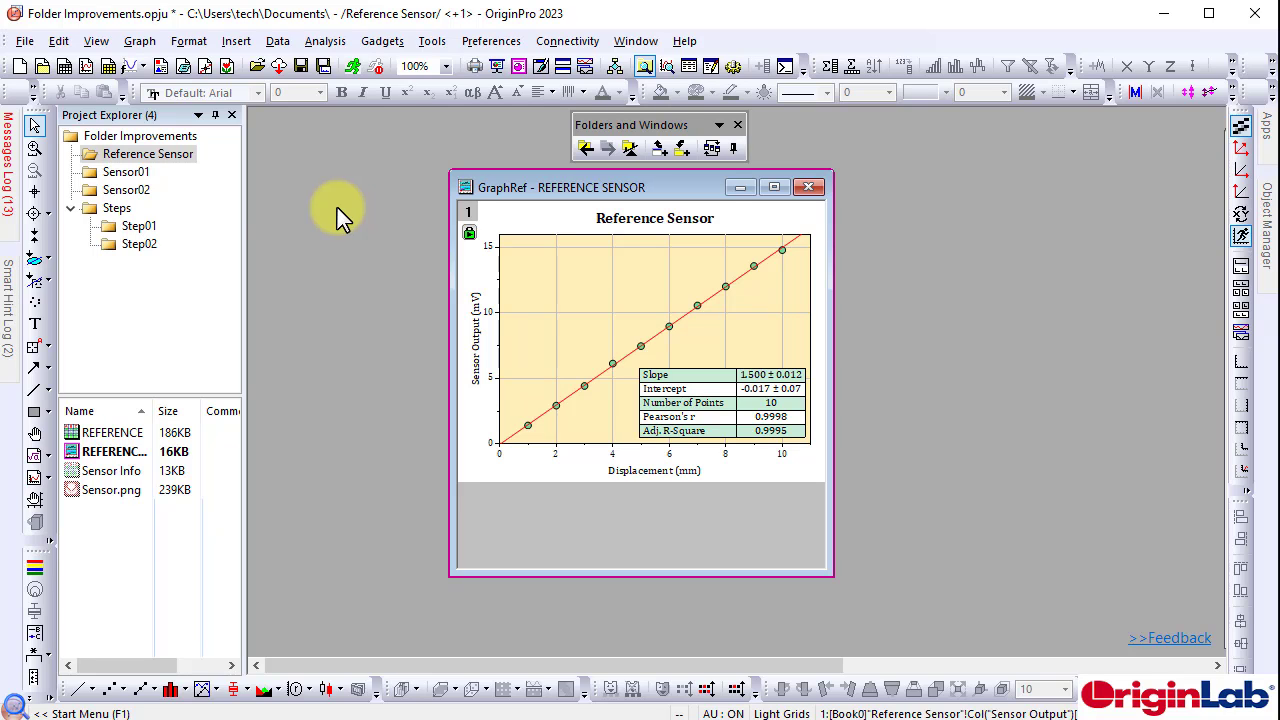
Open the Reference Sensor folder notes, toggle between source text and rendered view, then close them.
left_click(92, 160)
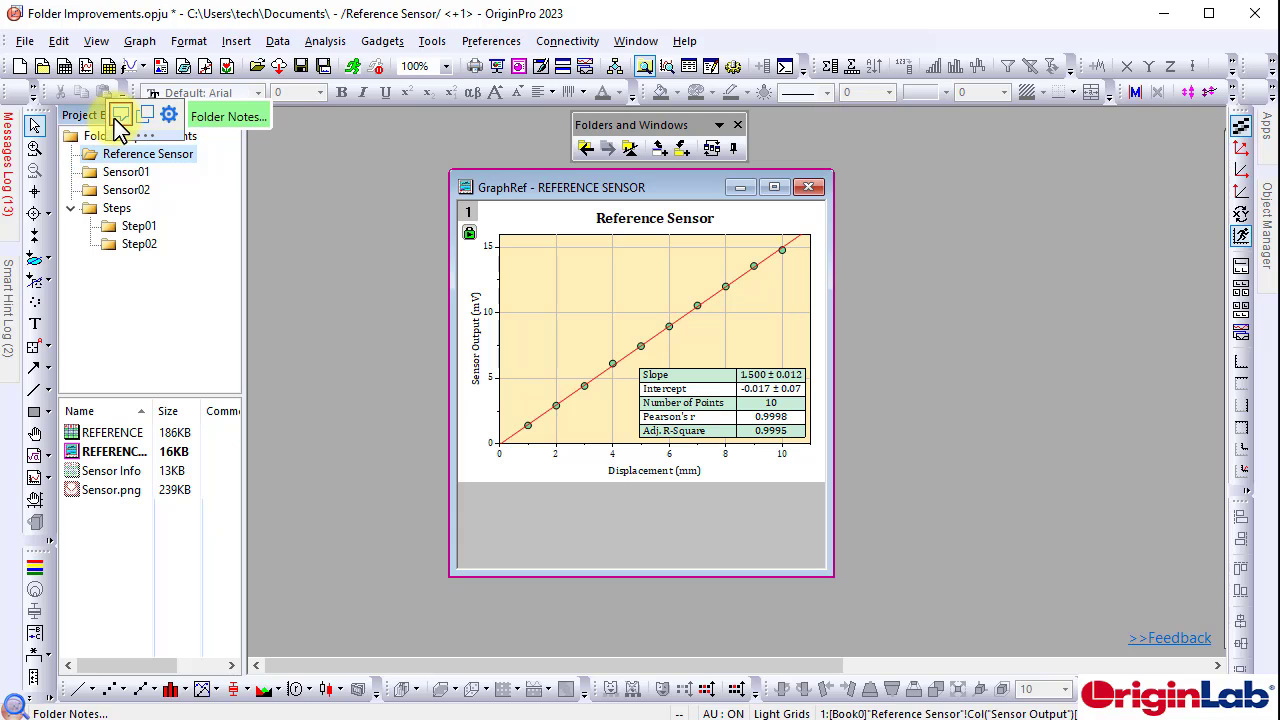
left_click(119, 116)
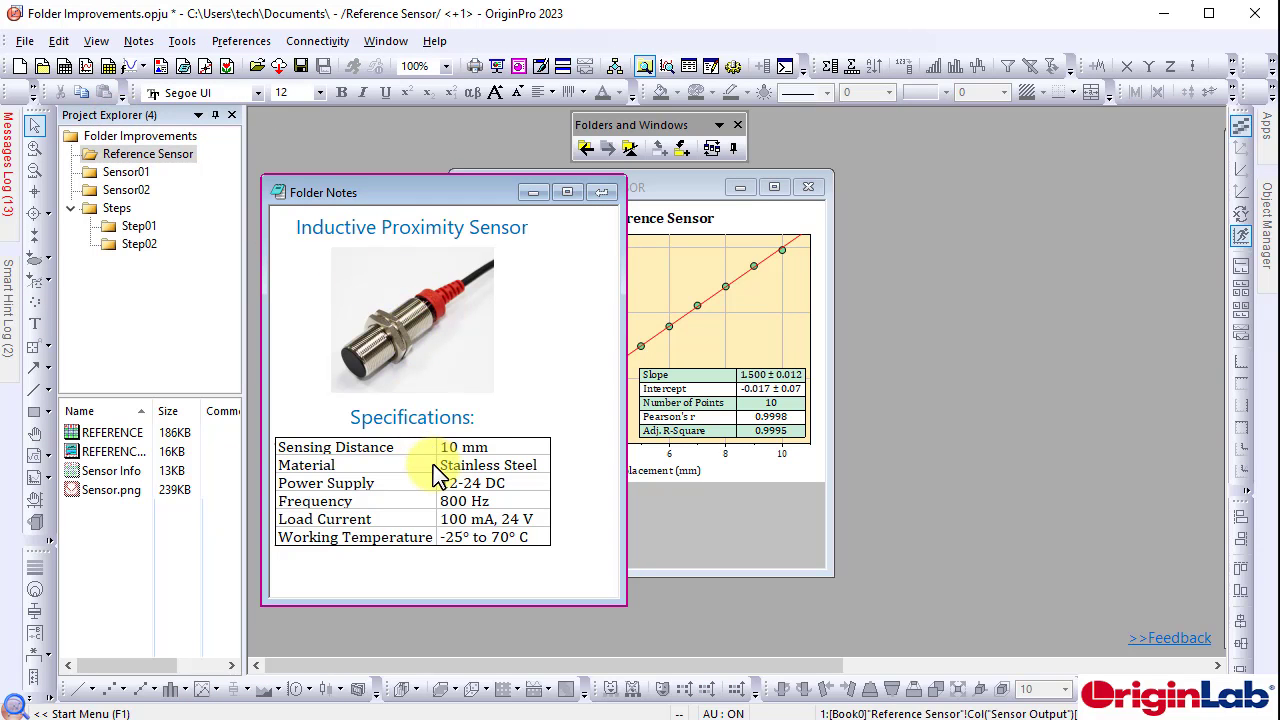
double_click(530, 268)
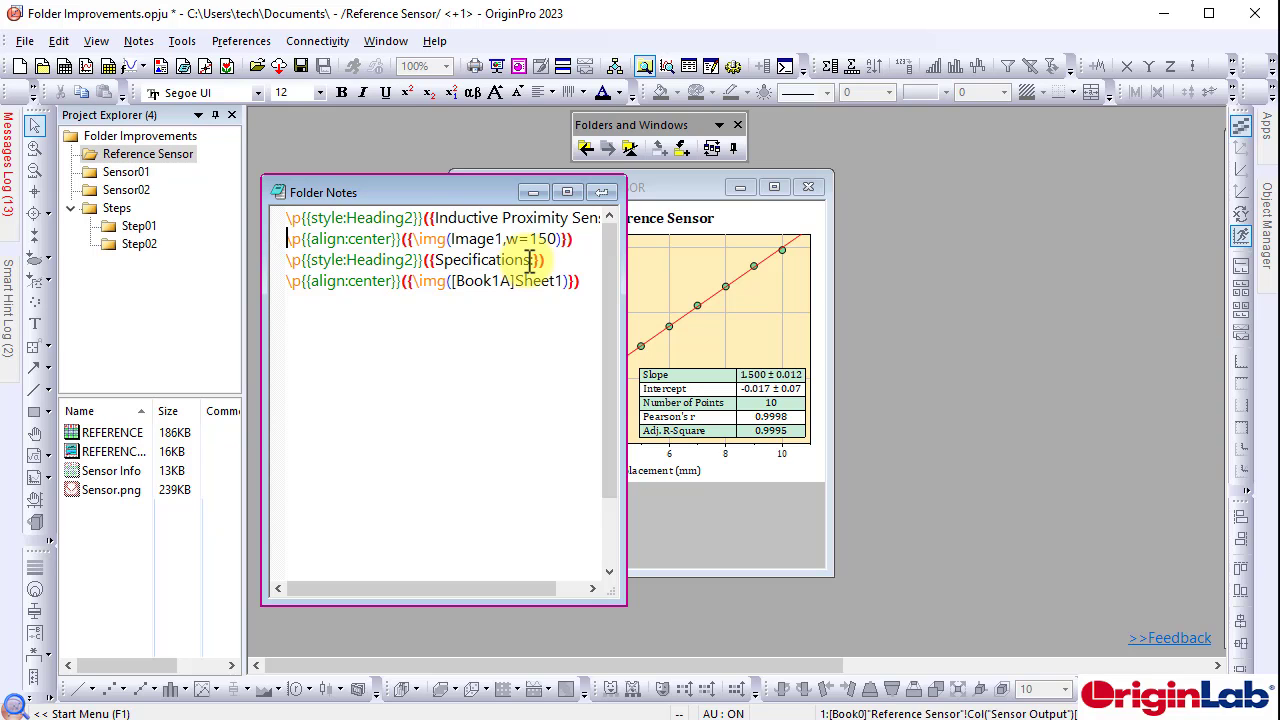
right_click(446, 195)
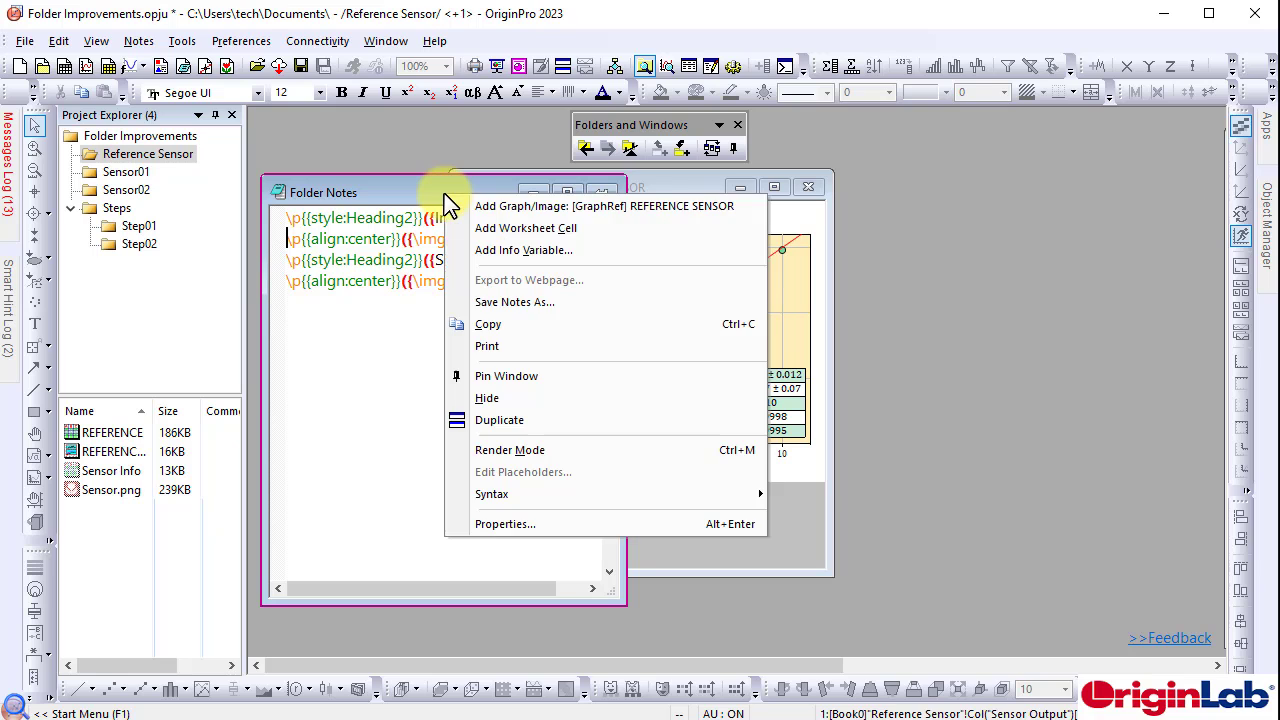
left_click(632, 451)
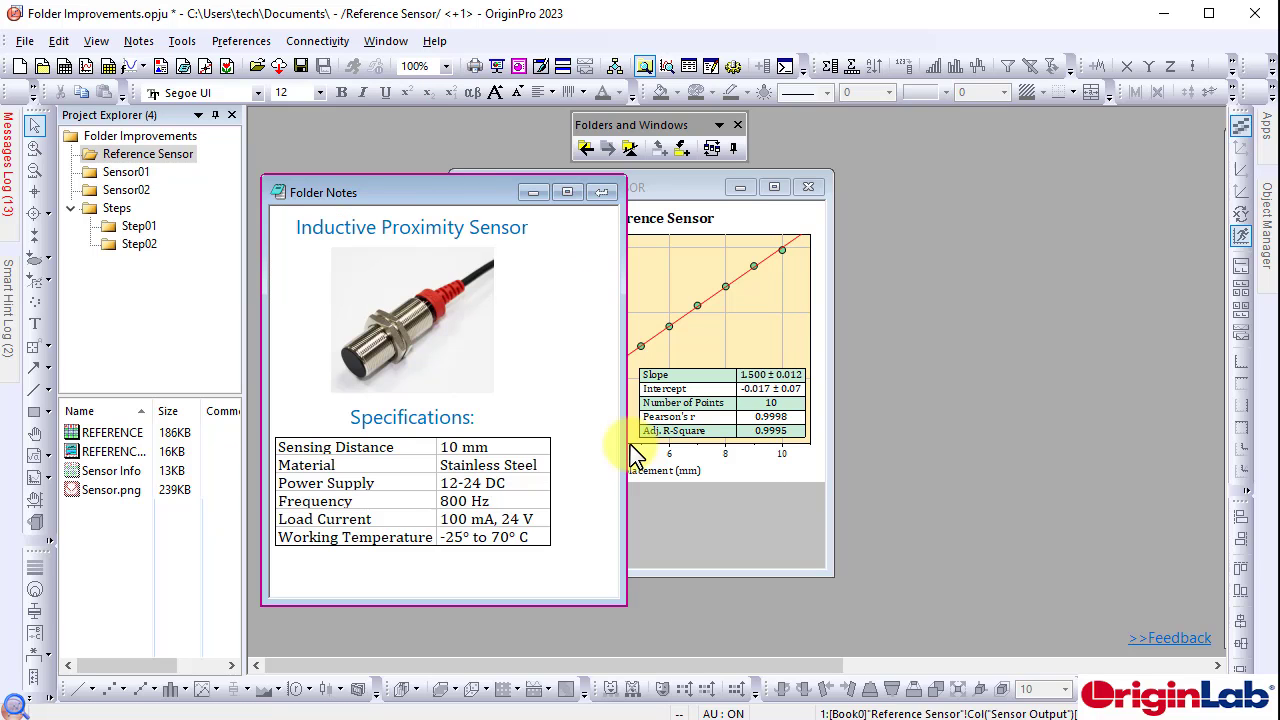
left_click(601, 193)
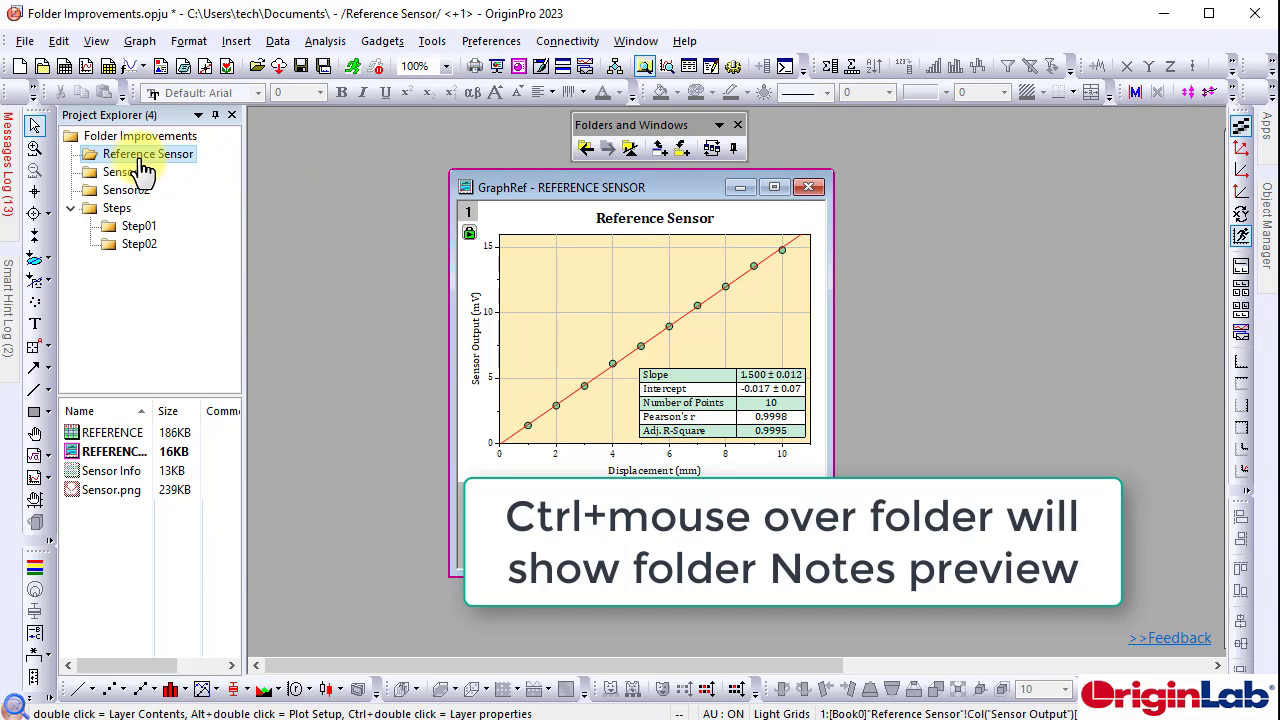
Preview the notes of several folders, then open the Step01 folder.
mouse_move(140, 163)
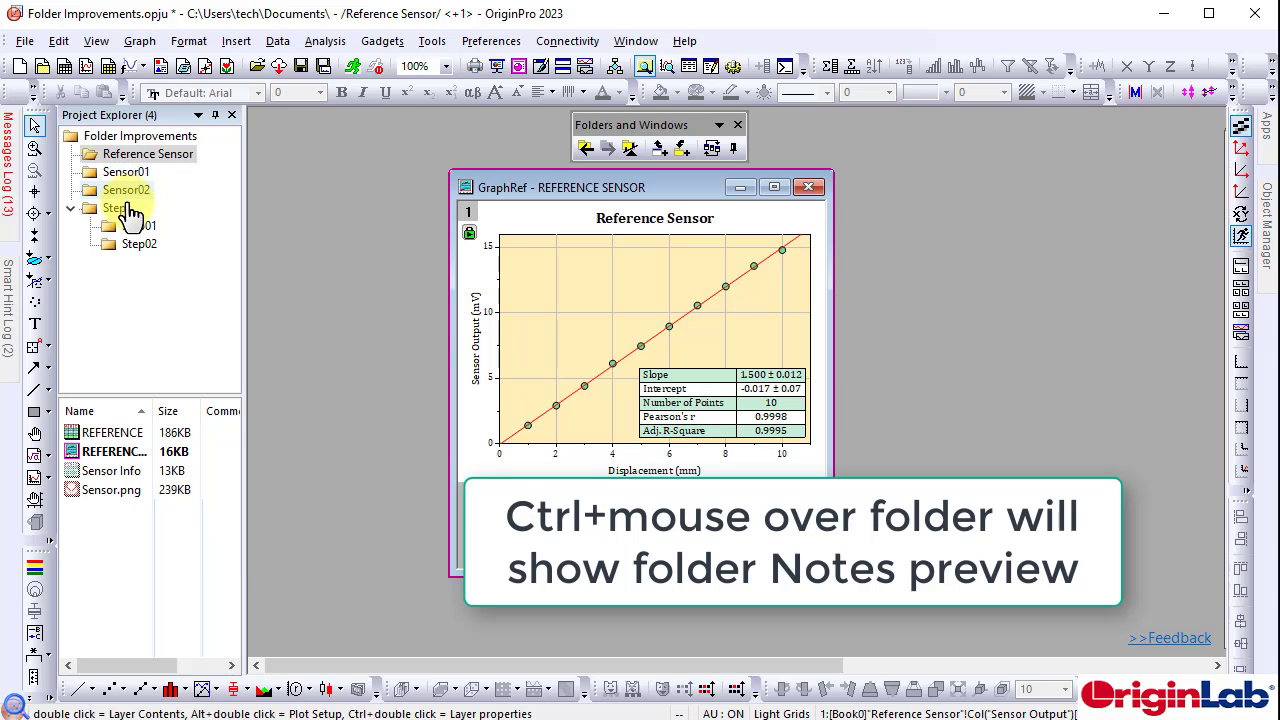
mouse_move(132, 230)
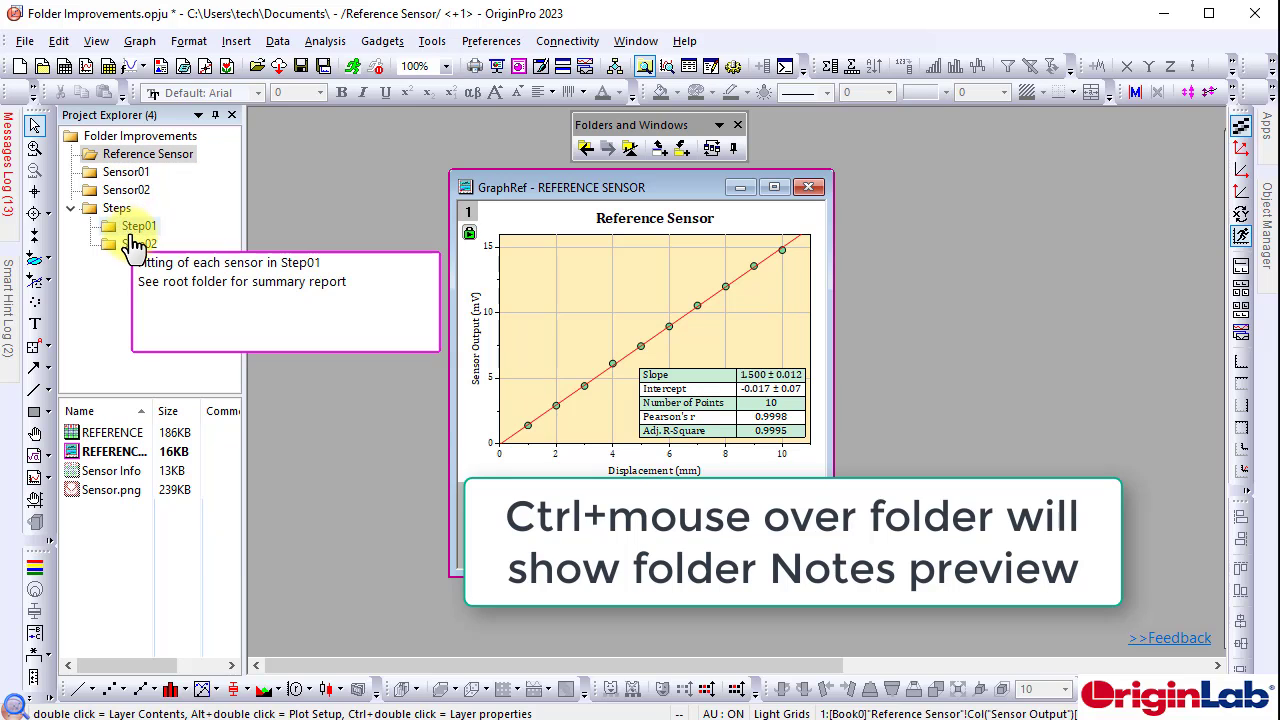
mouse_move(137, 257)
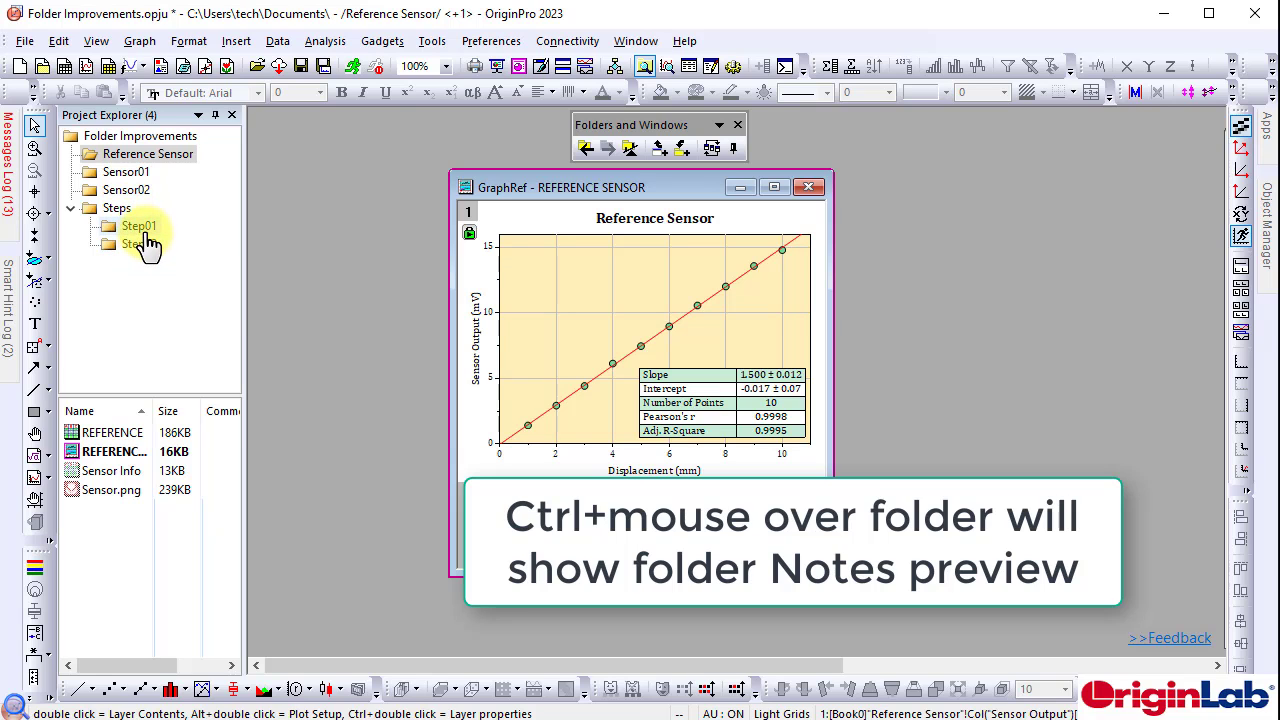
left_click(138, 227)
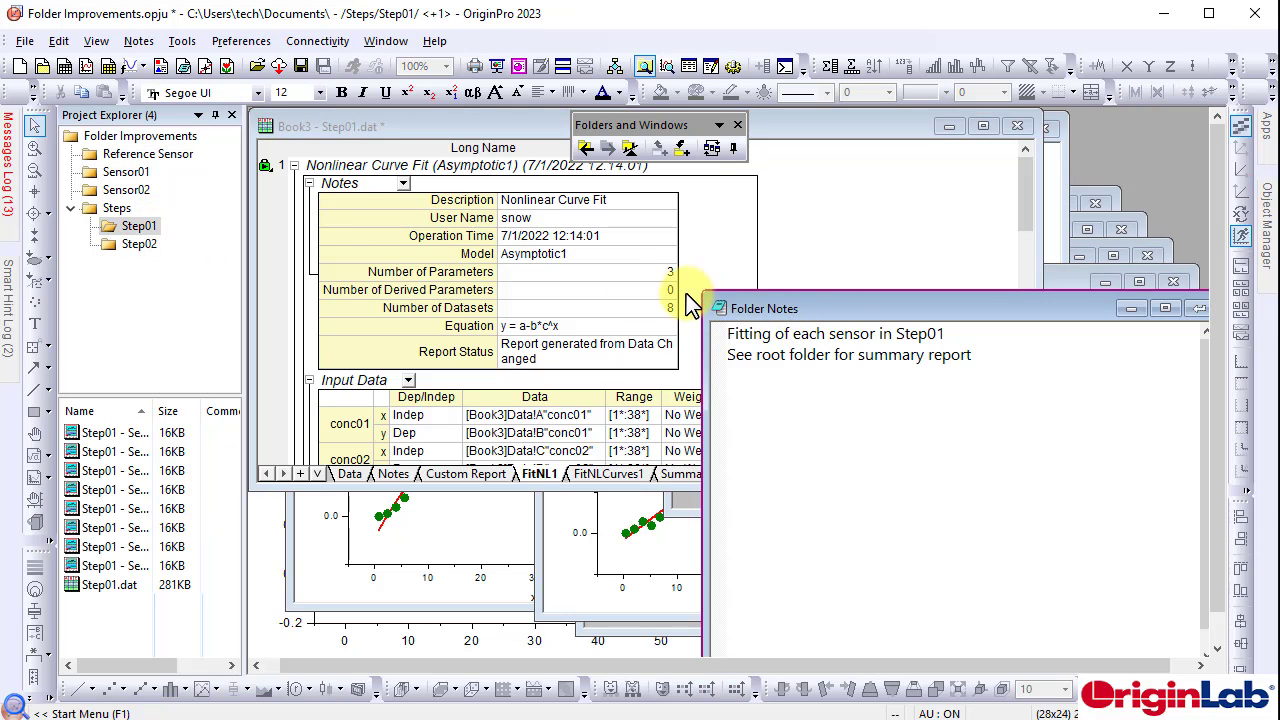
Shrink the folder notes and enlarge Book3's FitNL1 Asymptotic1 fit report in front of them.
left_click_drag(704, 293, 800, 160)
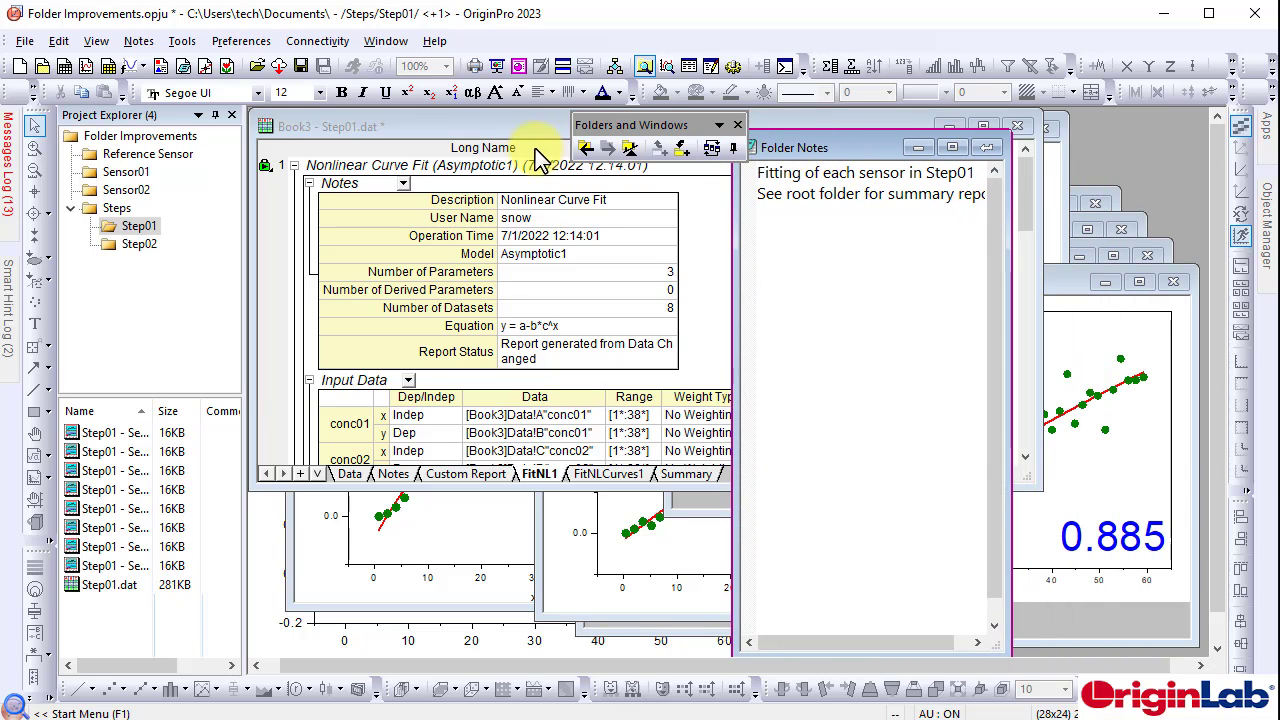
left_click(512, 130)
left_click_drag(1010, 478, 1072, 622)
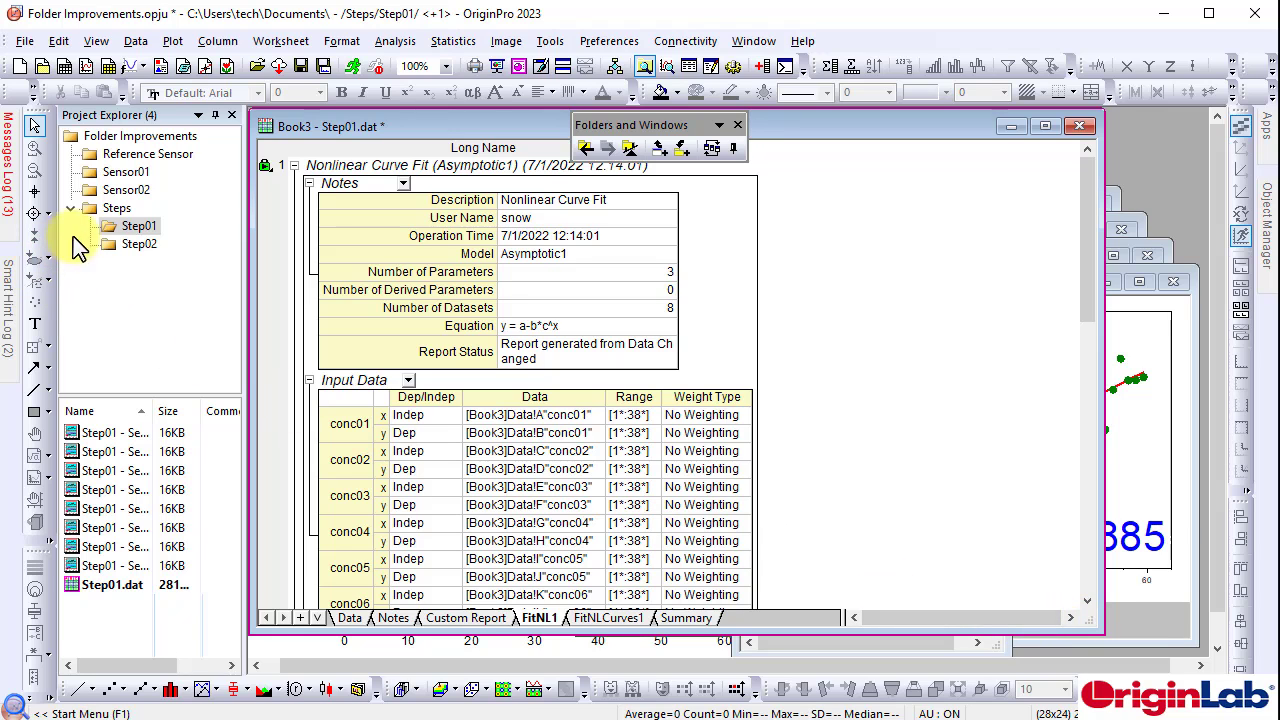
Shrink Step01's folder notes into a small window at the lower right and pin it.
left_click(116, 209)
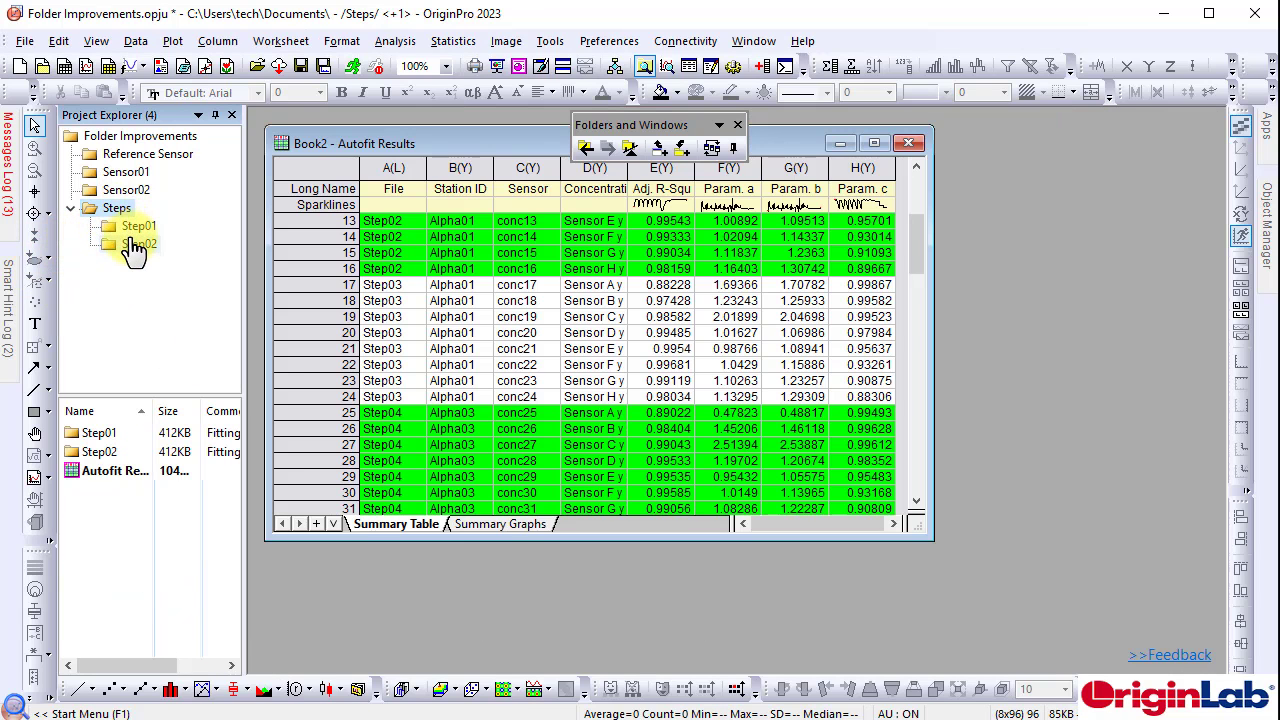
left_click(138, 232)
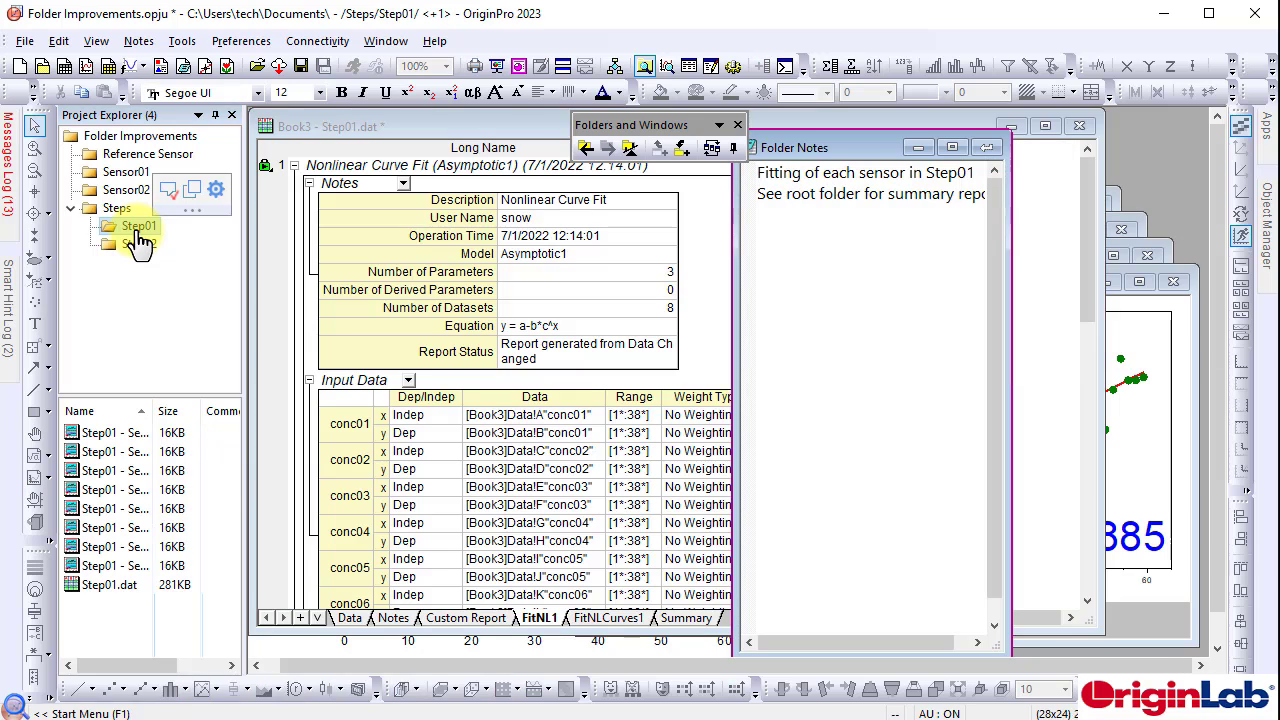
left_click(762, 172)
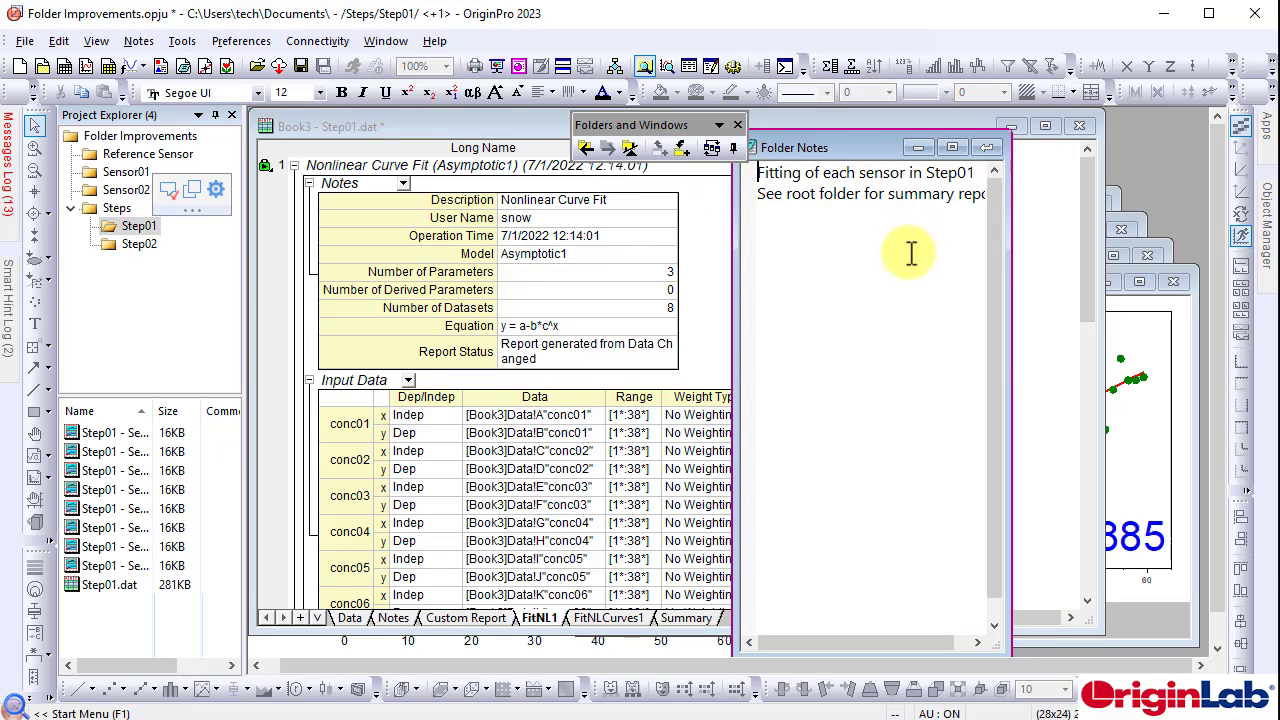
left_click_drag(860, 134, 935, 480)
left_click_drag(837, 503, 1002, 476)
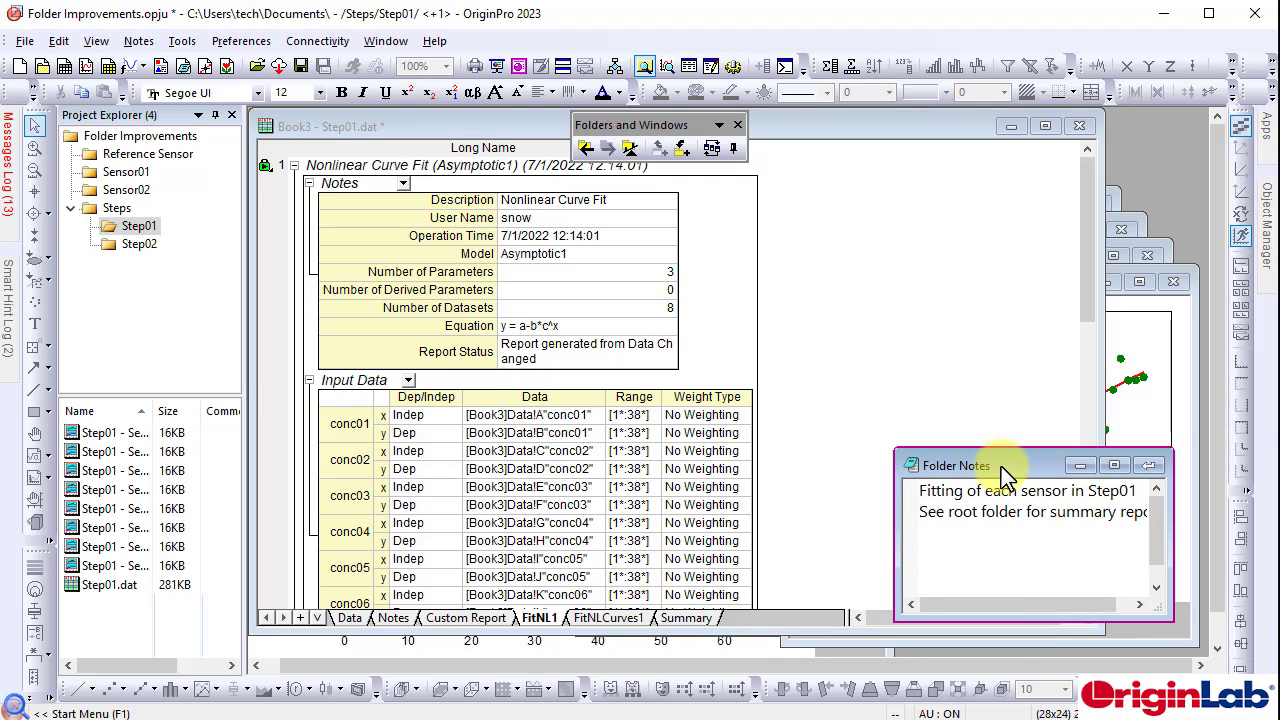
right_click(1005, 475)
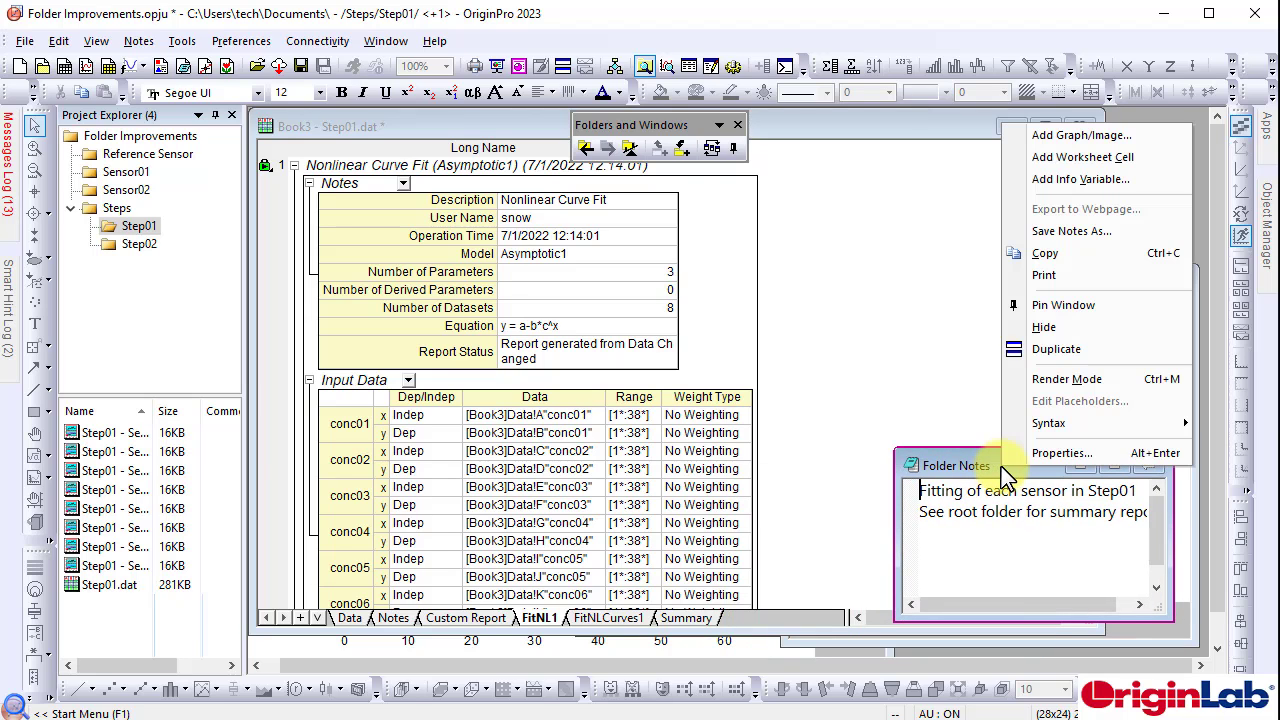
left_click(1078, 305)
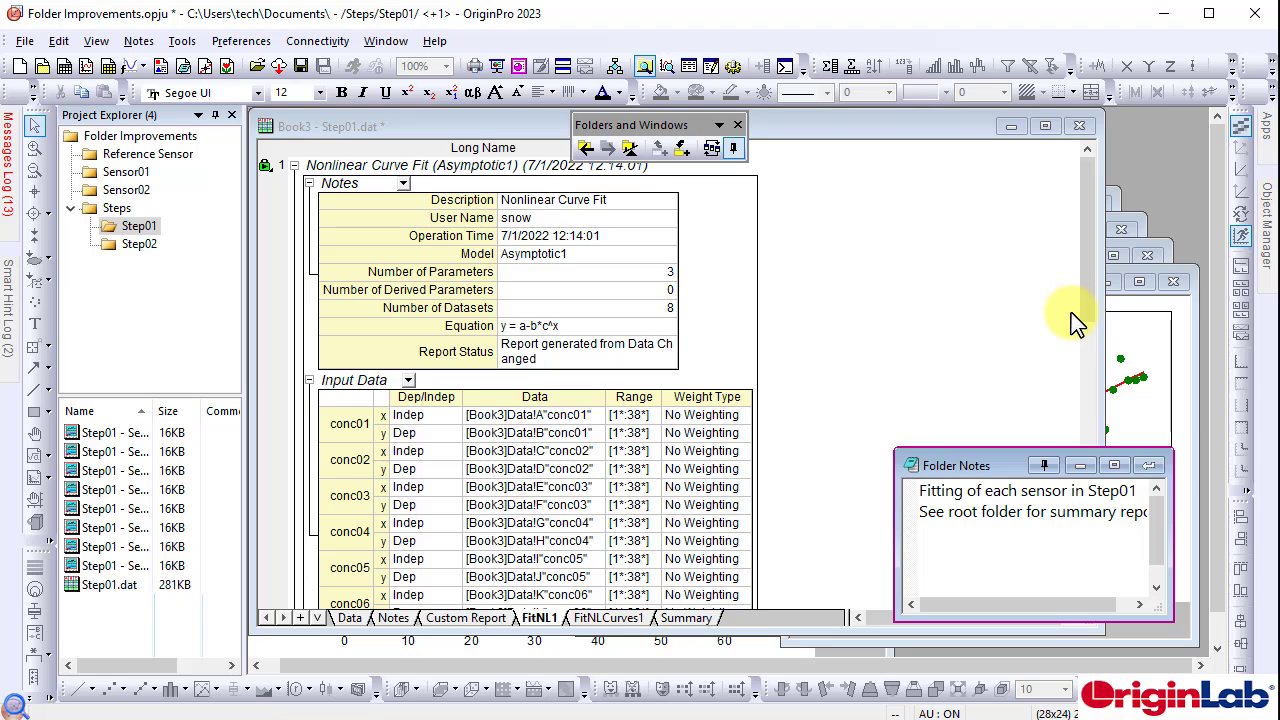
Tile the Step01 graphs in three columns with Arrange Windows, then drag the Sensor A graph out.
left_click(390, 42)
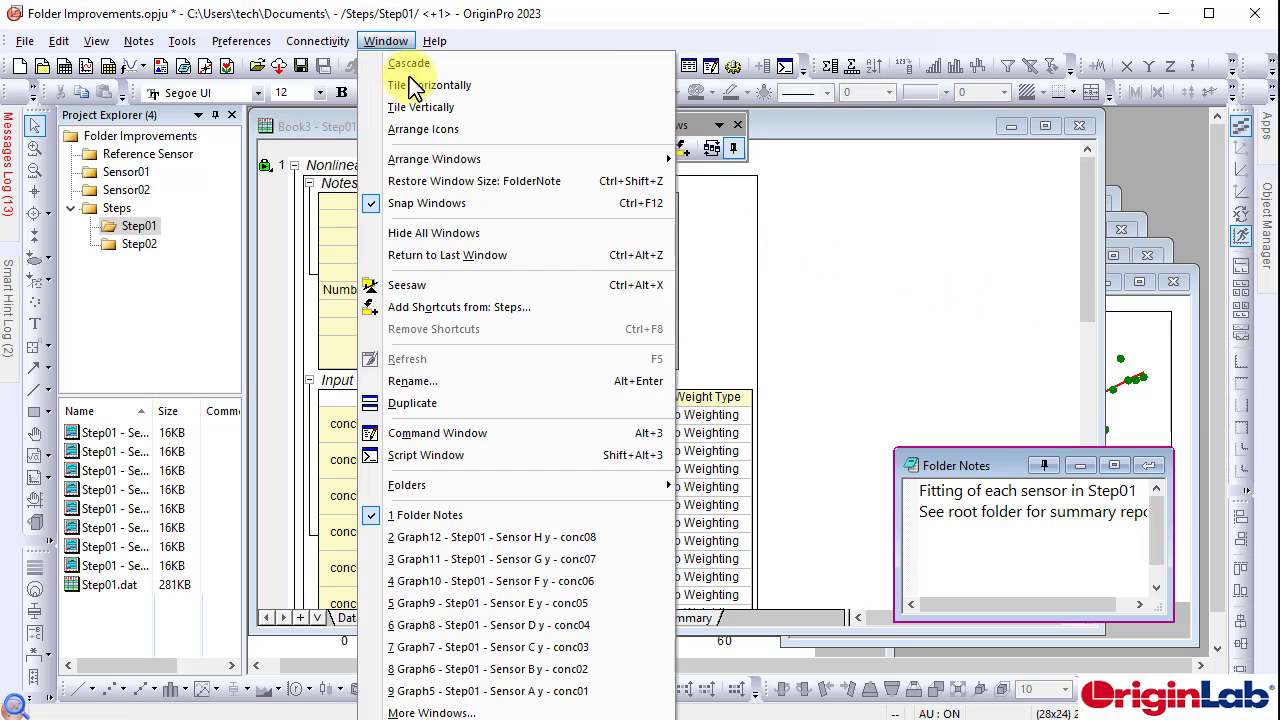
mouse_move(560, 160)
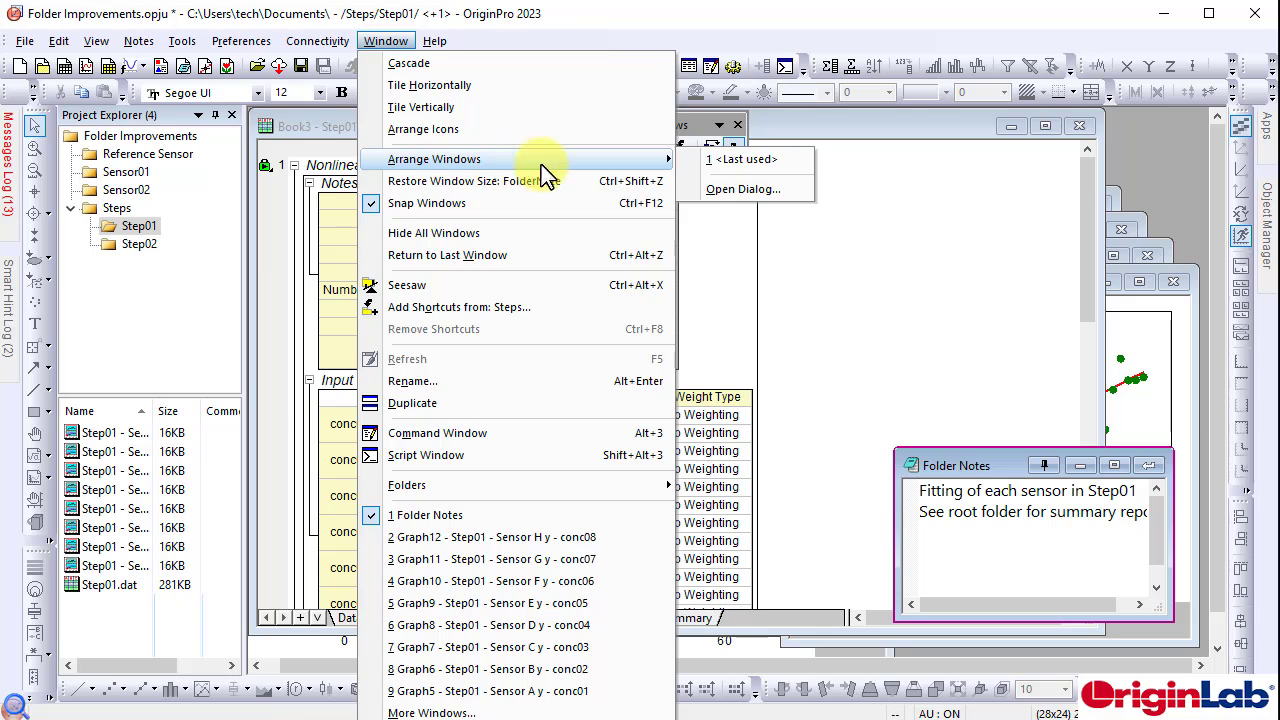
left_click(745, 190)
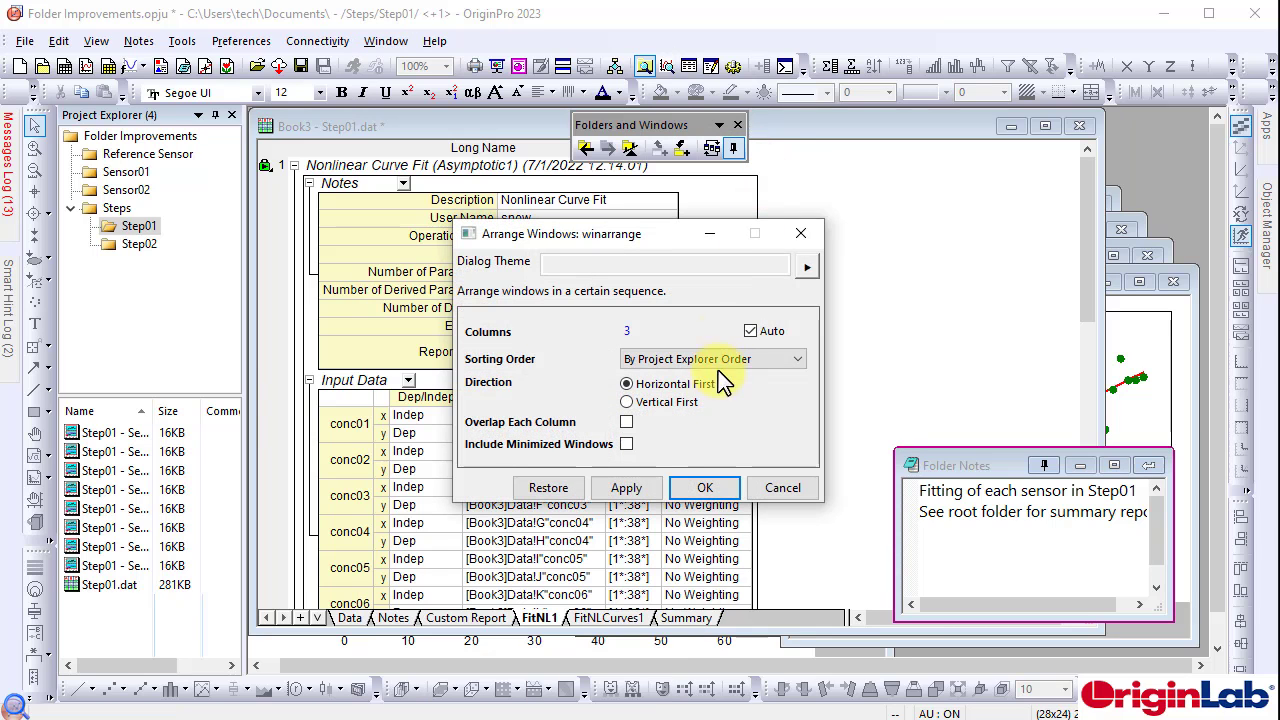
left_click(706, 488)
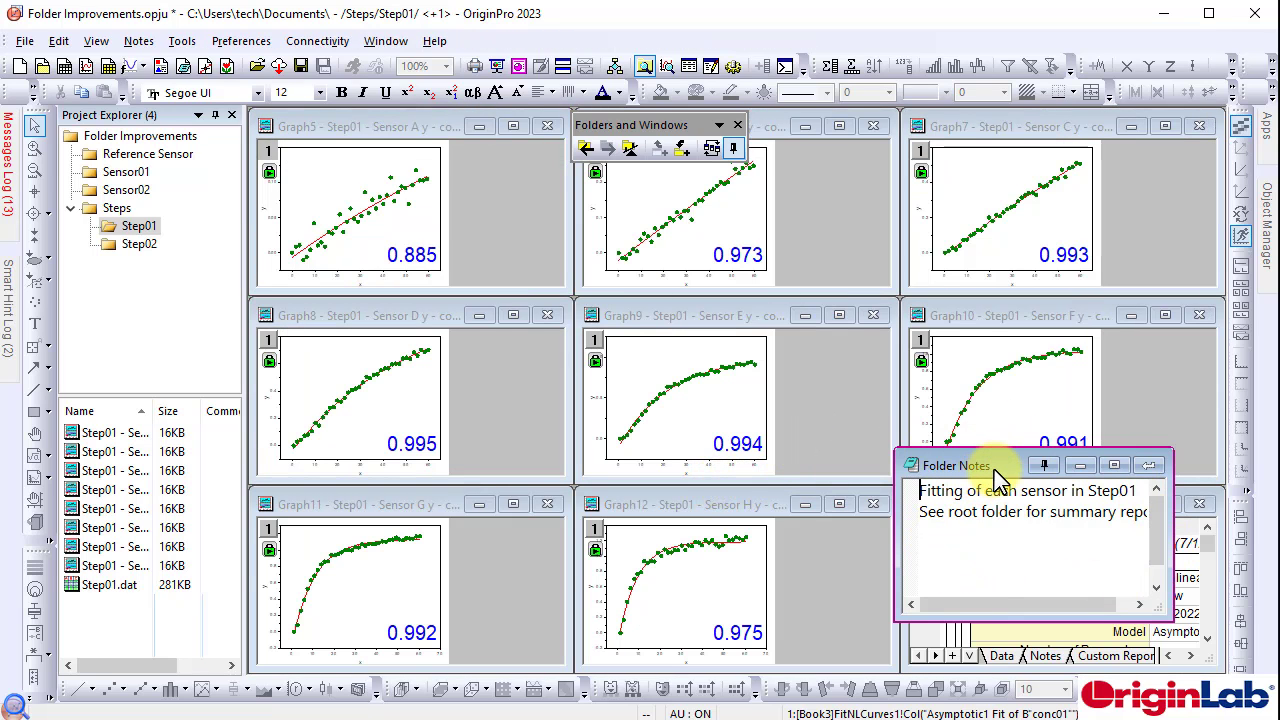
left_click_drag(993, 480, 983, 482)
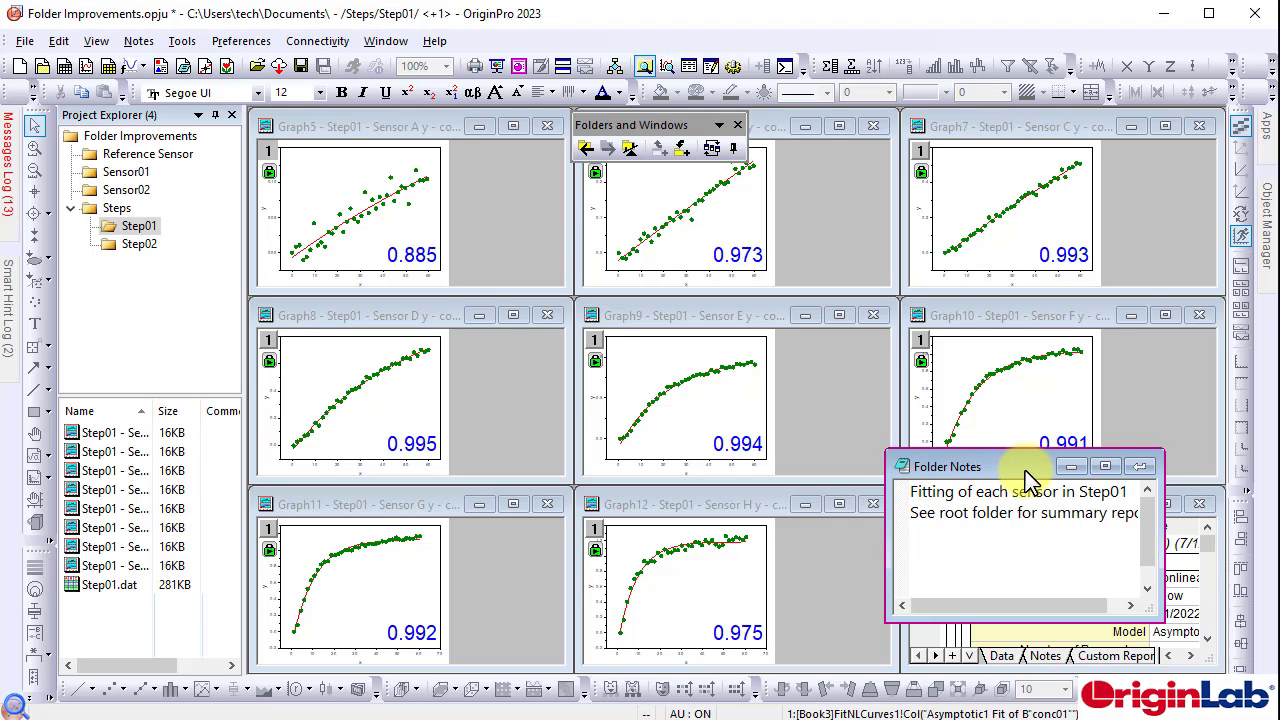
left_click_drag(428, 128, 500, 295)
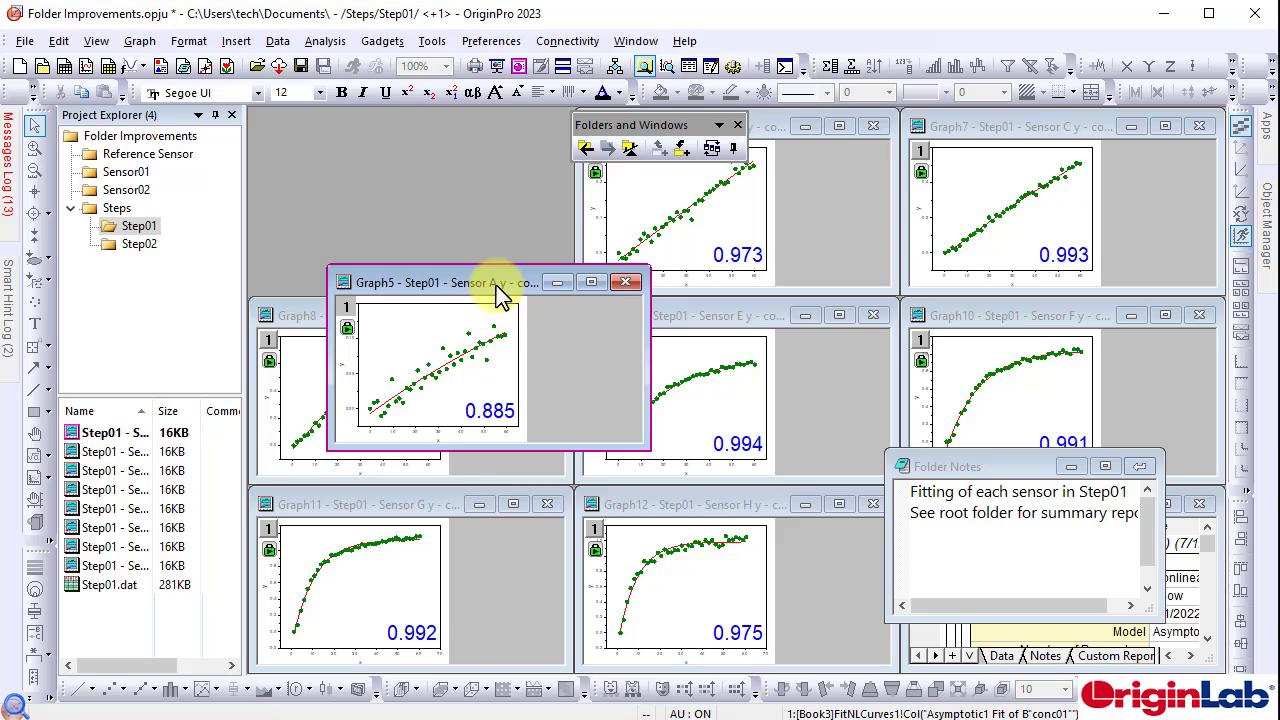
Enlarge the Sensor A and Sensor C graph windows.
left_click_drag(648, 448, 920, 640)
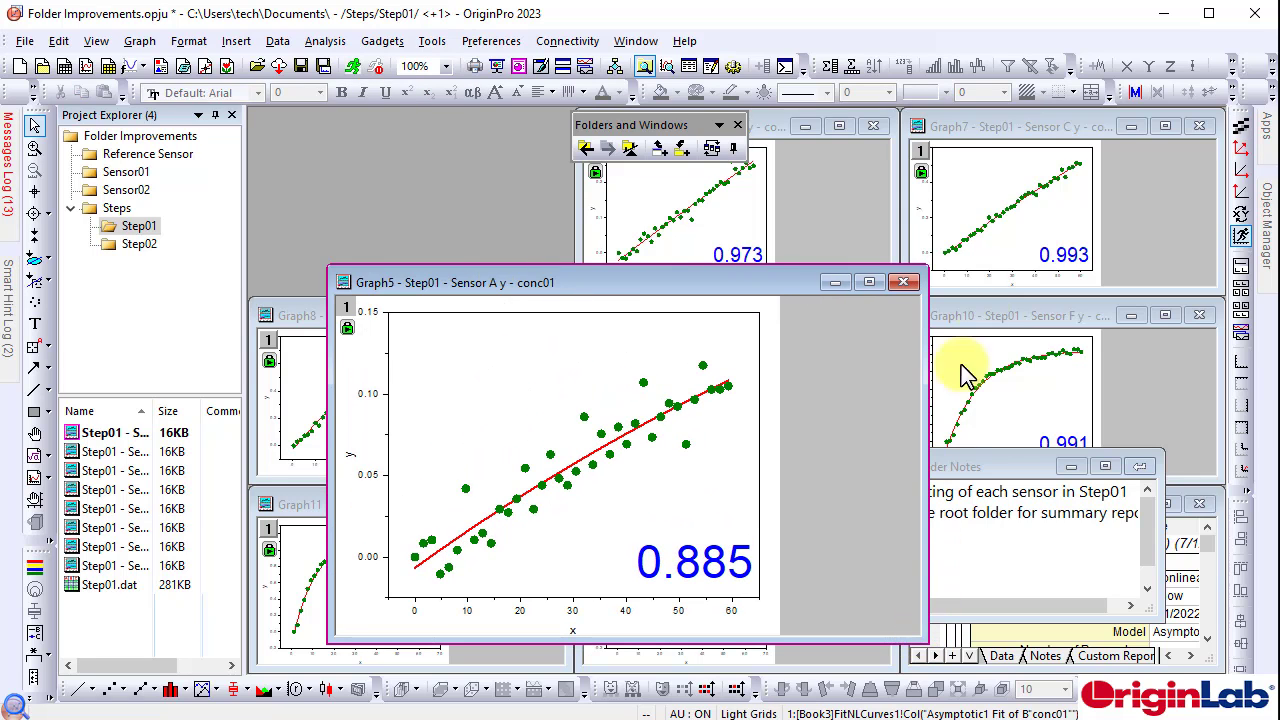
left_click(1004, 146)
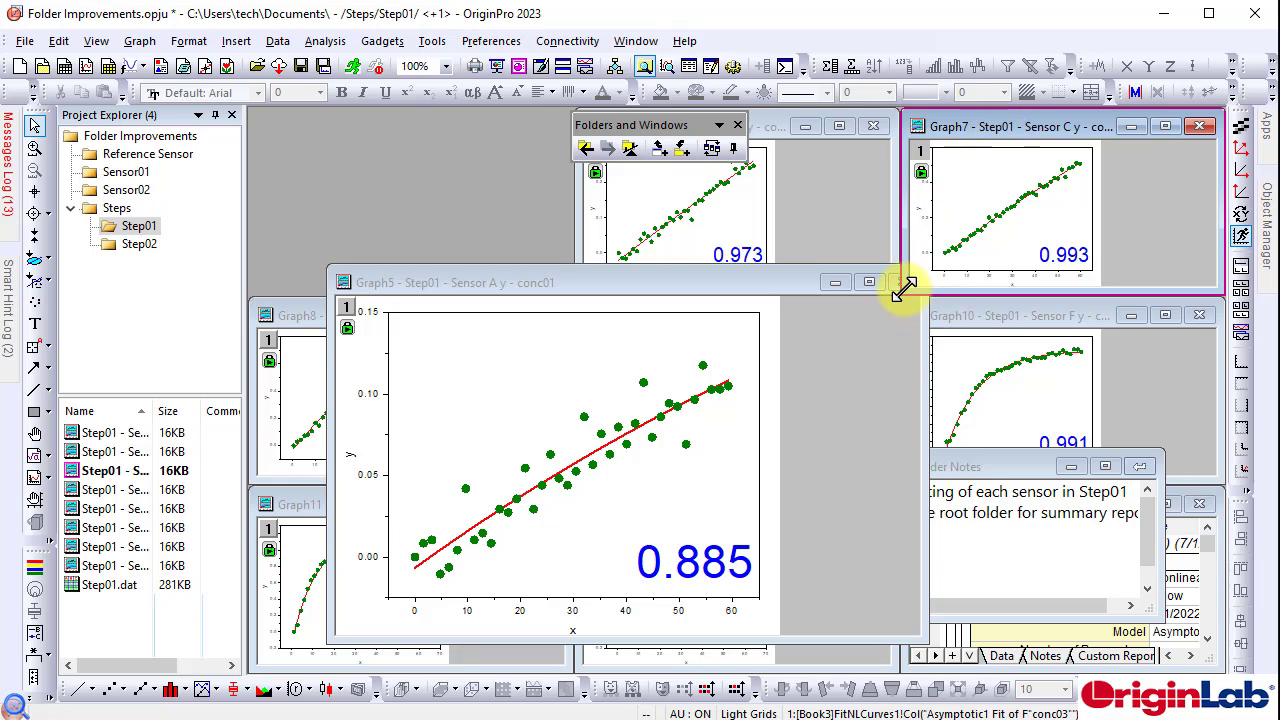
left_click_drag(904, 287, 616, 470)
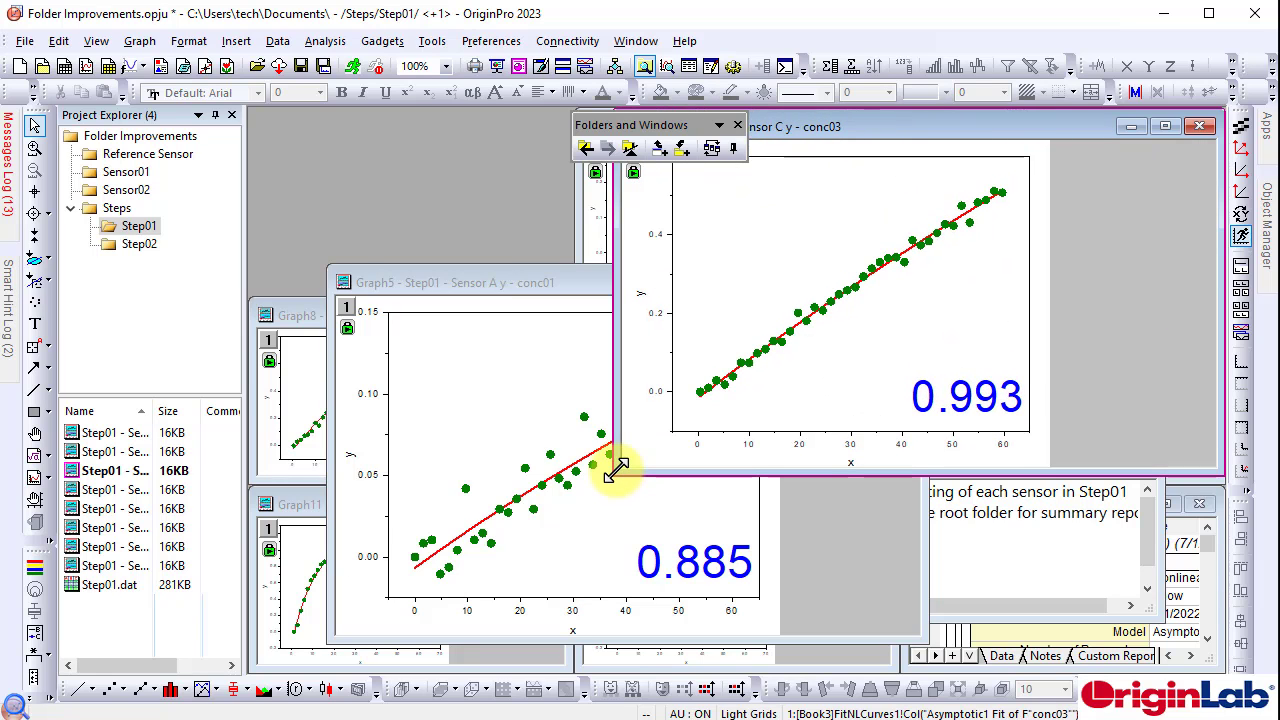
Restore Sensor C, Sensor A and Graph5 to their tiled sizes, then open the Sensor01 folder.
left_click(627, 43)
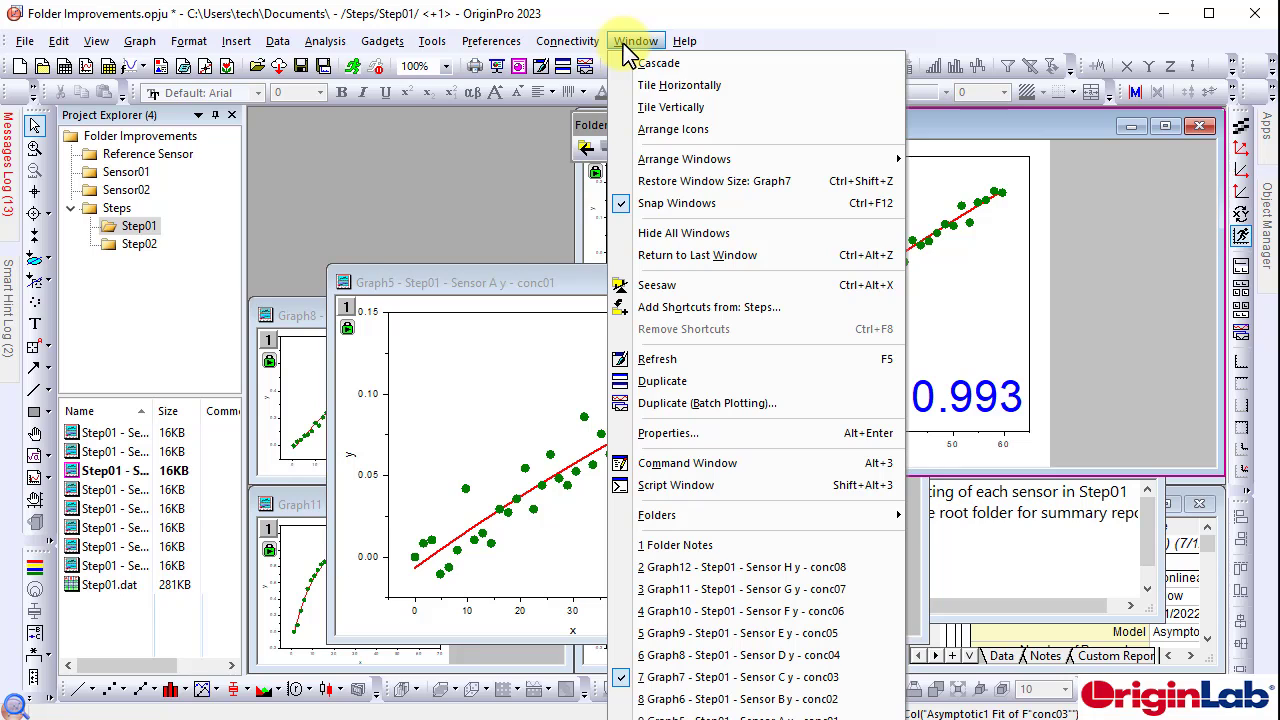
left_click(780, 183)
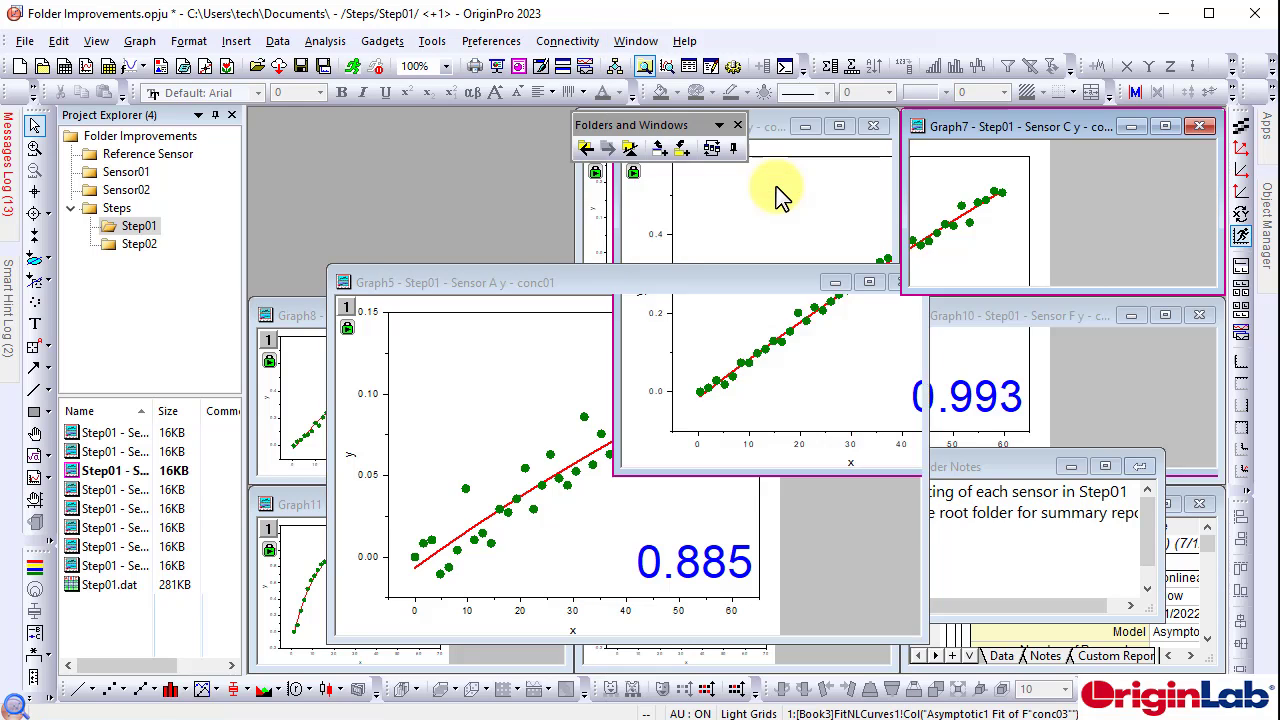
left_click(663, 285)
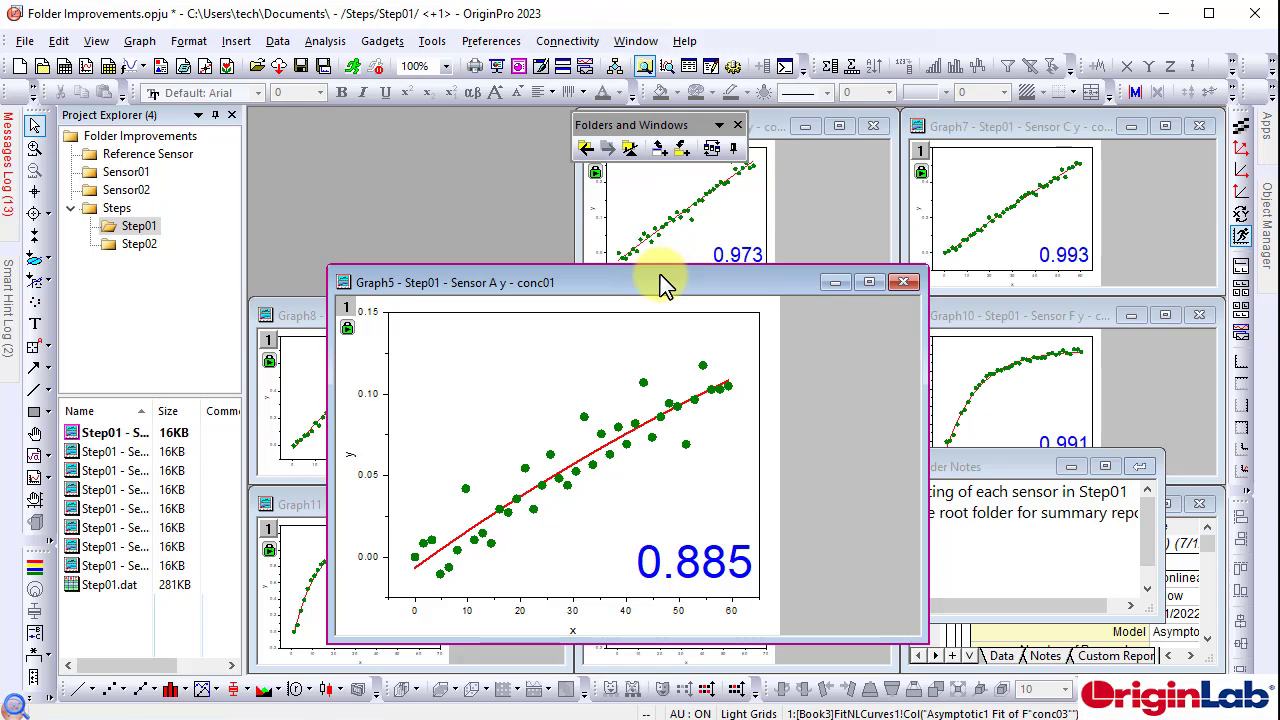
left_click(640, 42)
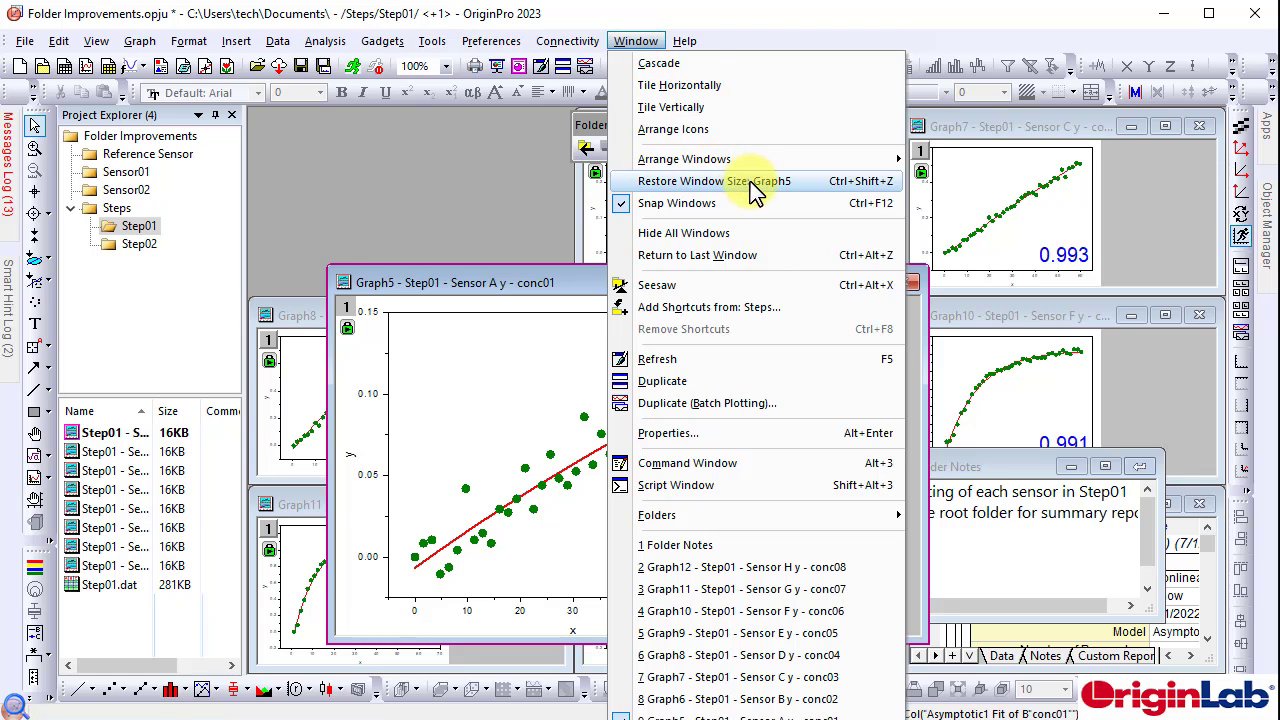
left_click(740, 181)
left_click(655, 44)
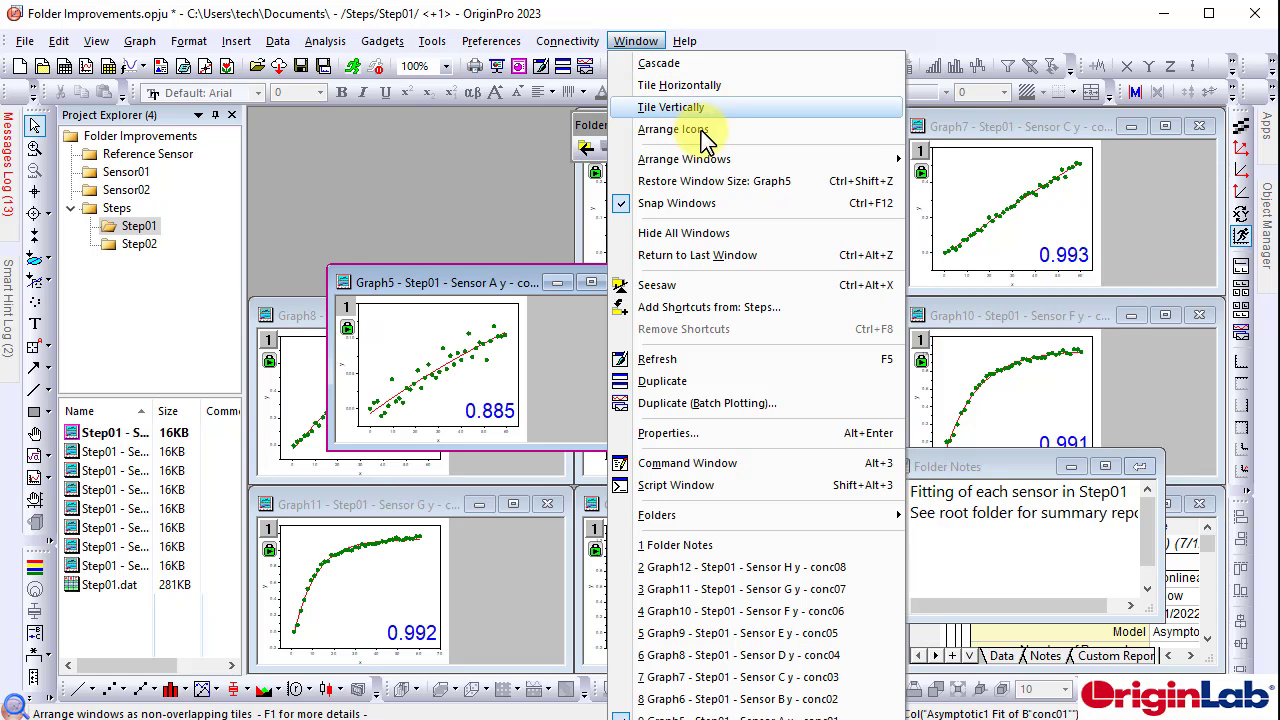
left_click(732, 182)
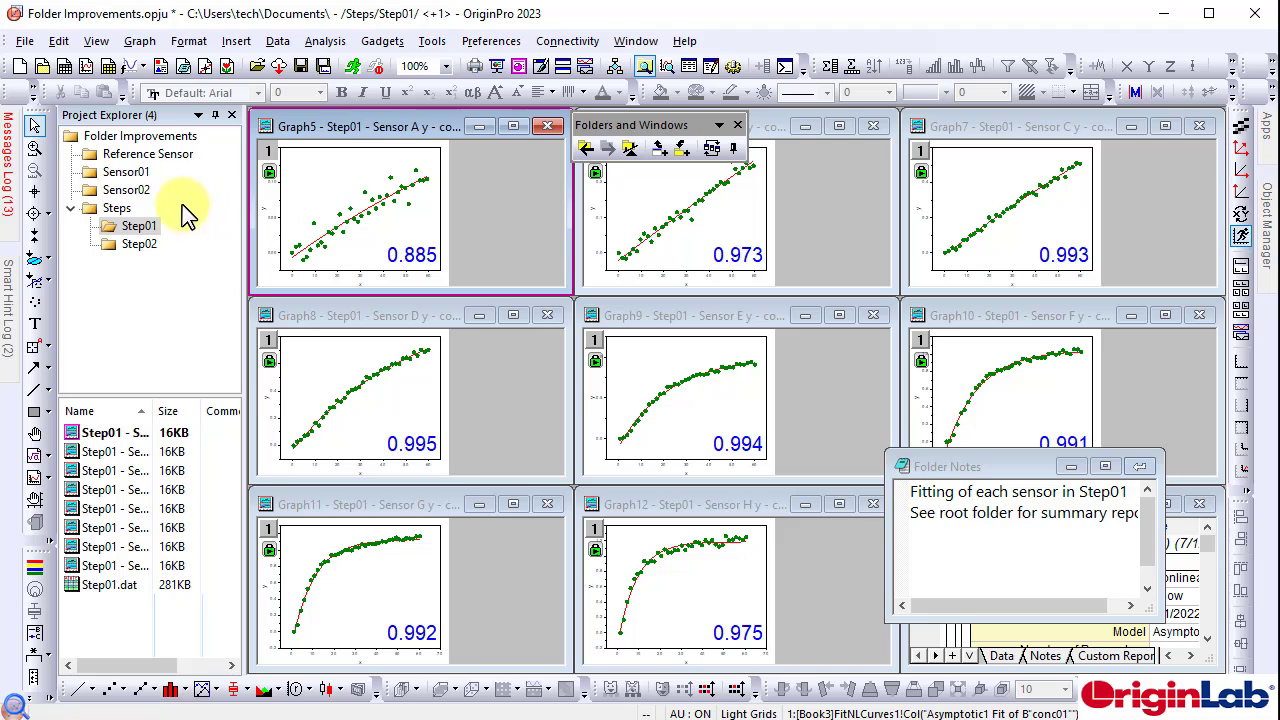
left_click(140, 174)
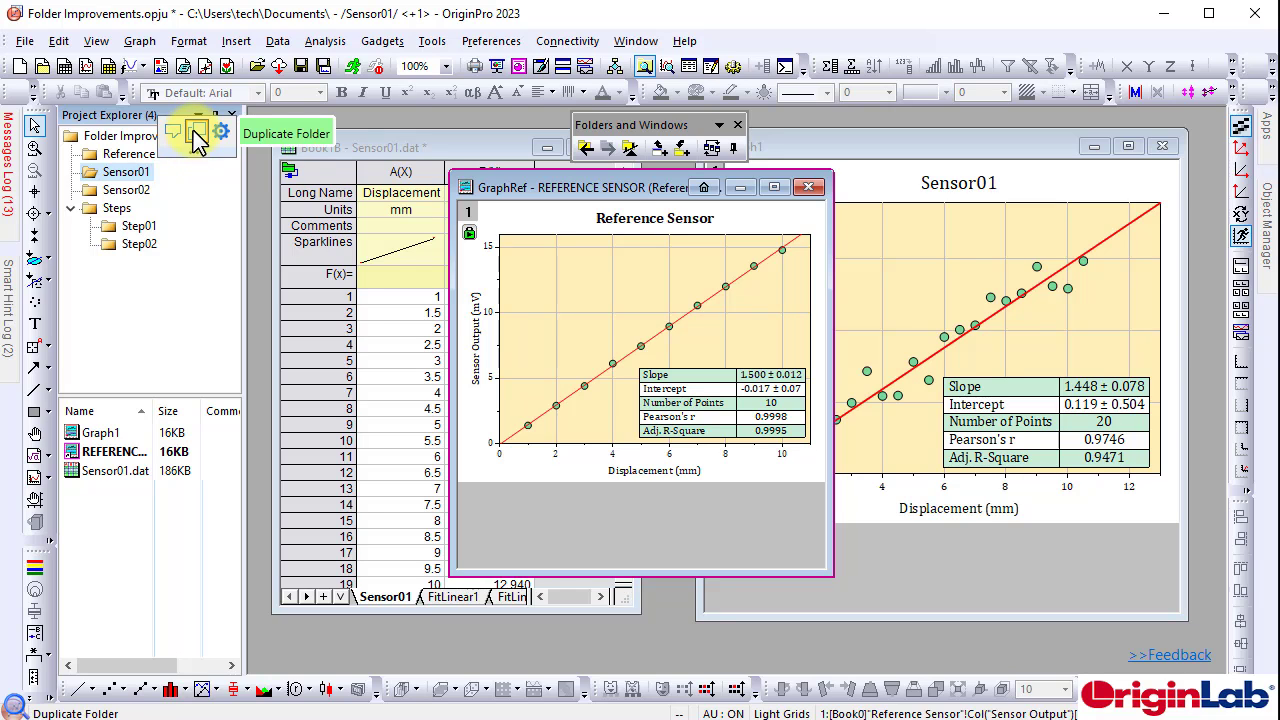
Duplicate the Sensor01 folder and relink the copied workbook's data source to Sensor03.dat.
left_click(197, 140)
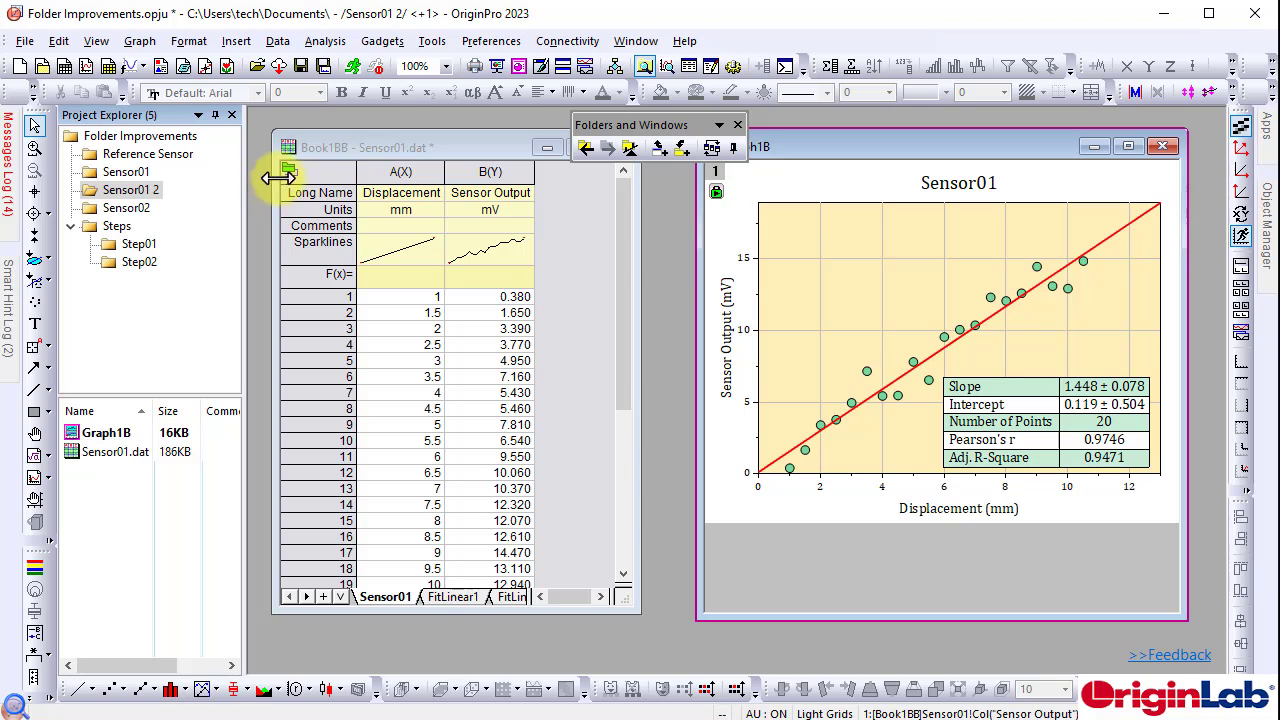
left_click(290, 169)
left_click(290, 169)
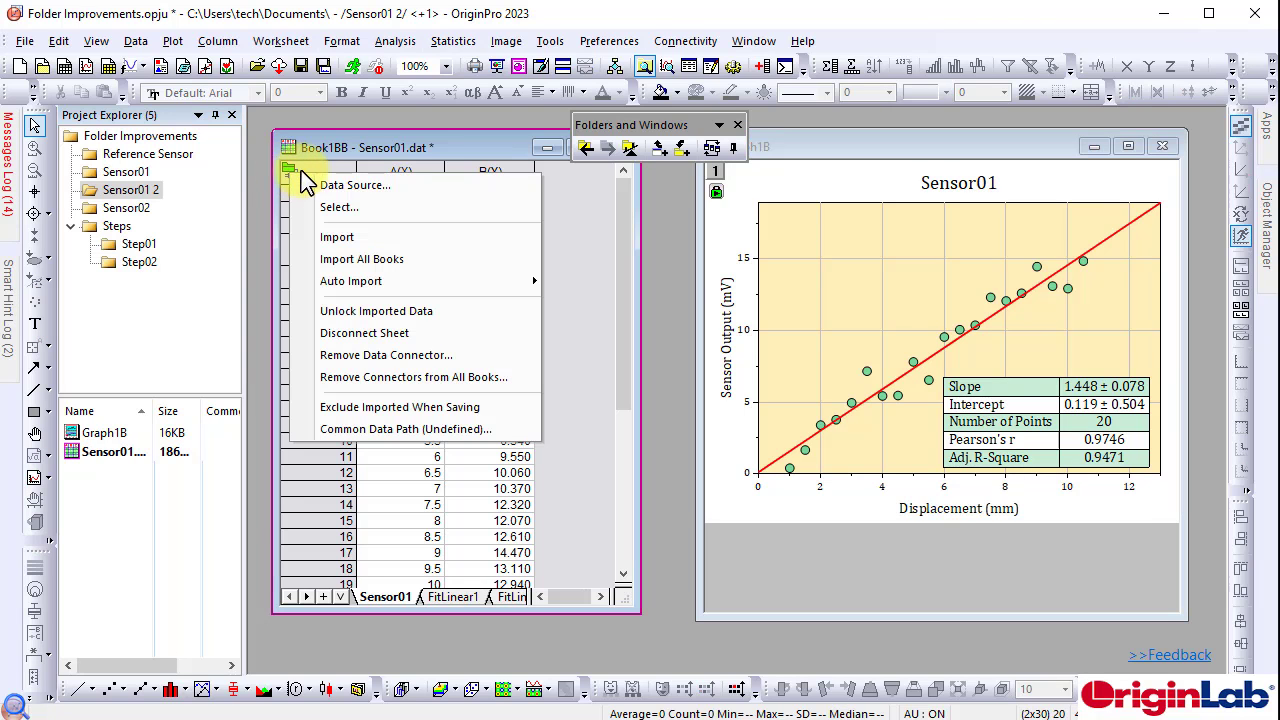
left_click(355, 185)
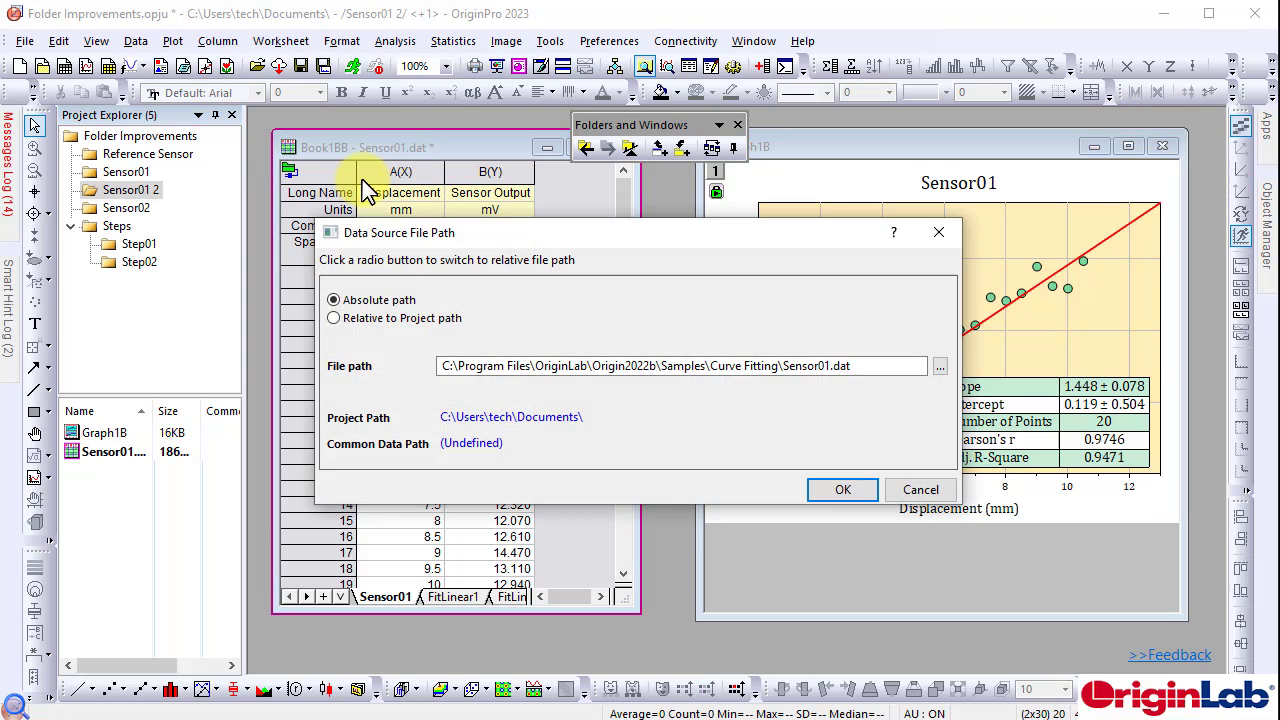
left_click(826, 370)
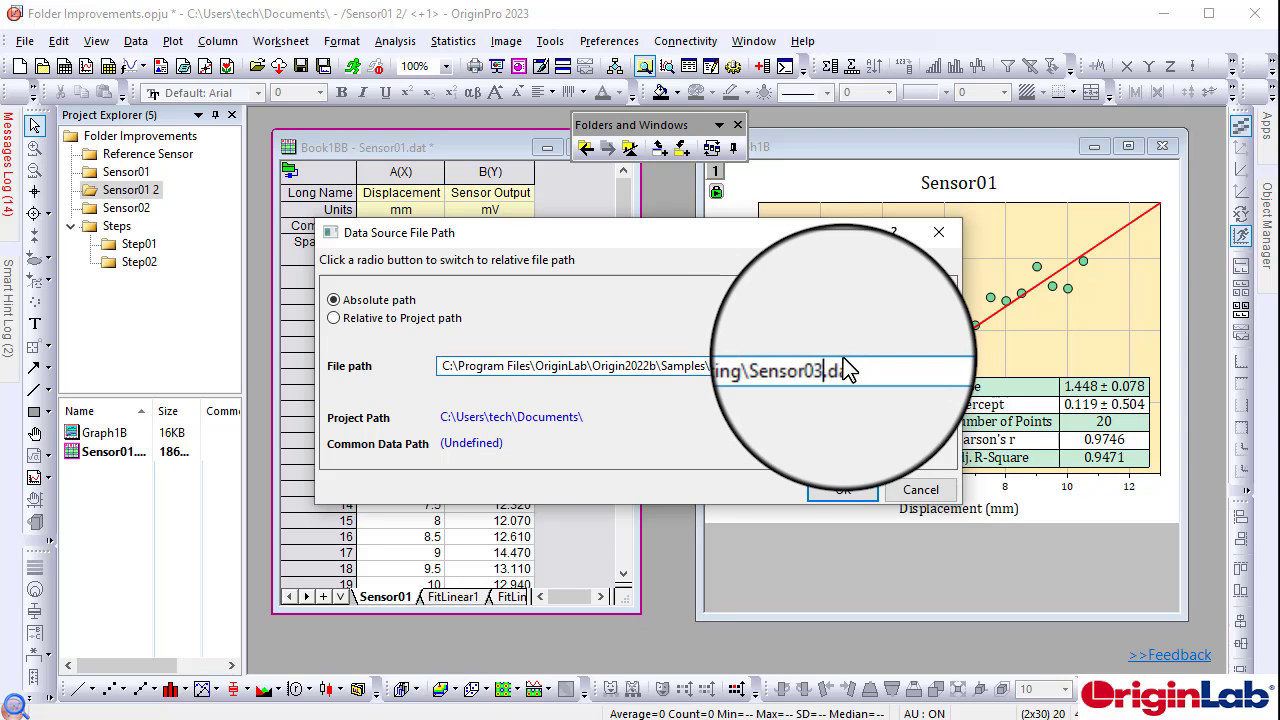
key("Return")
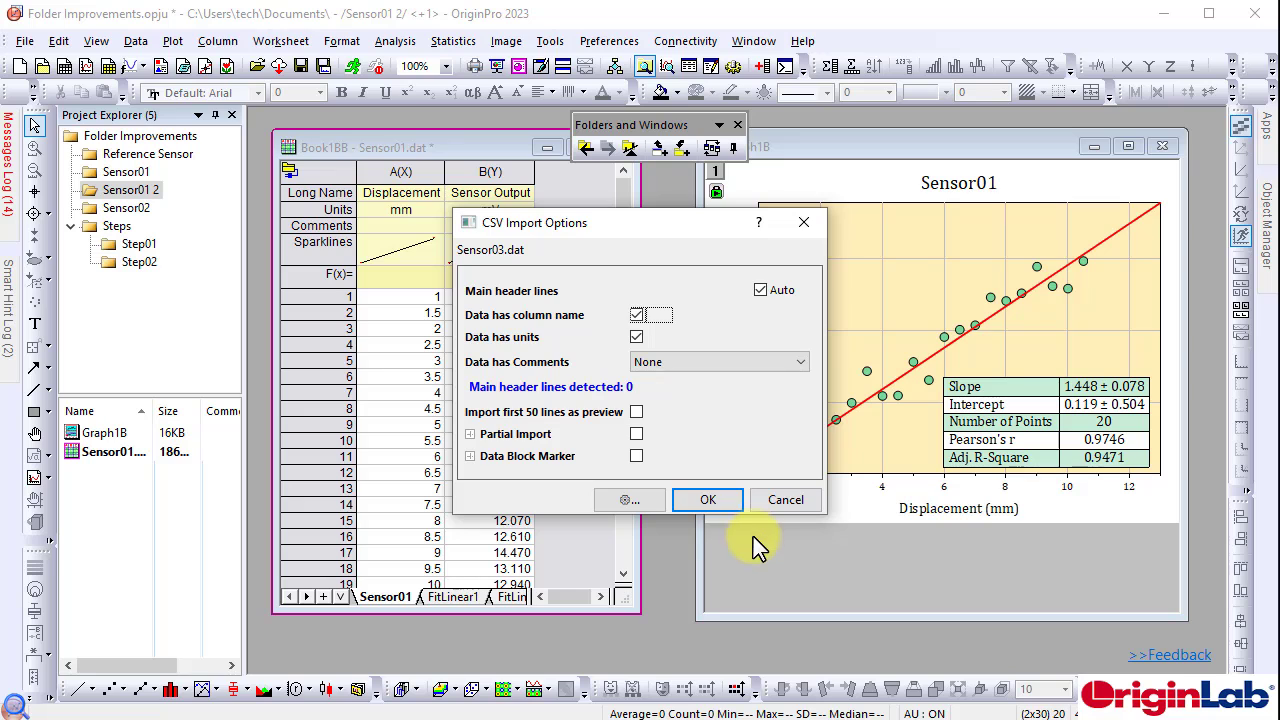
left_click(712, 503)
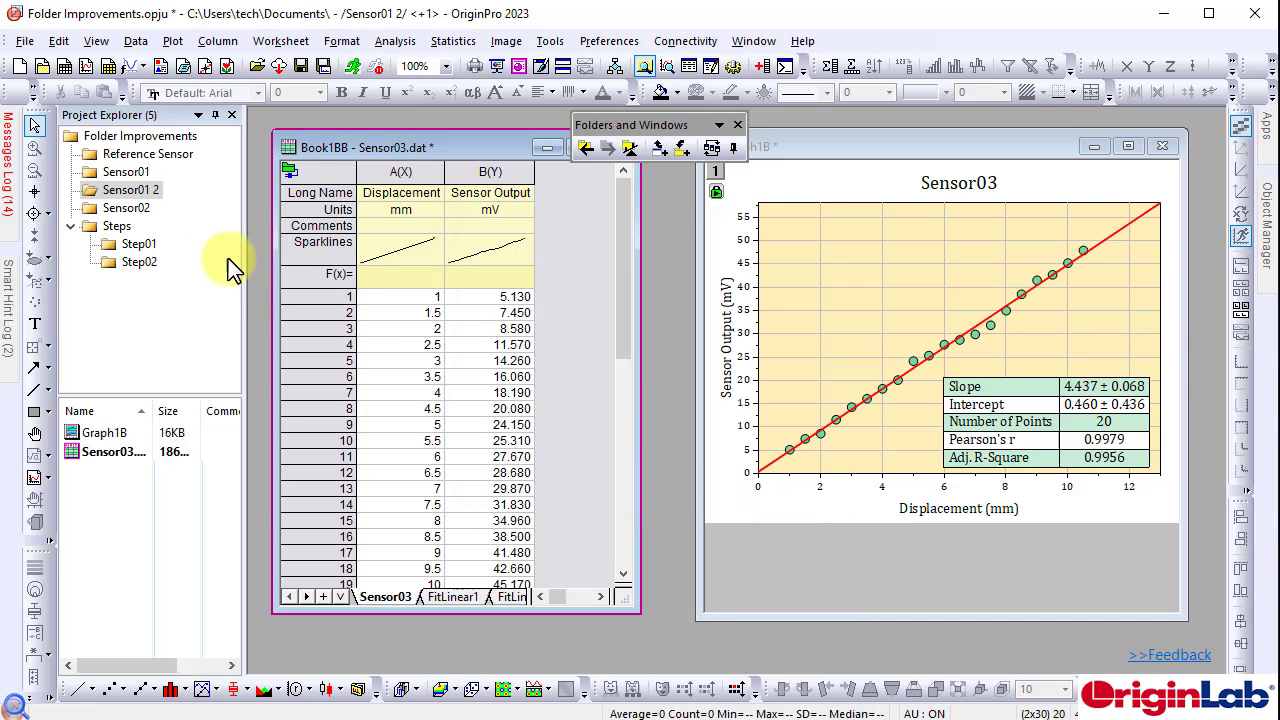
Rename the duplicated folder to 'Sensor03', then return to the Sensor01 folder.
left_click(141, 195)
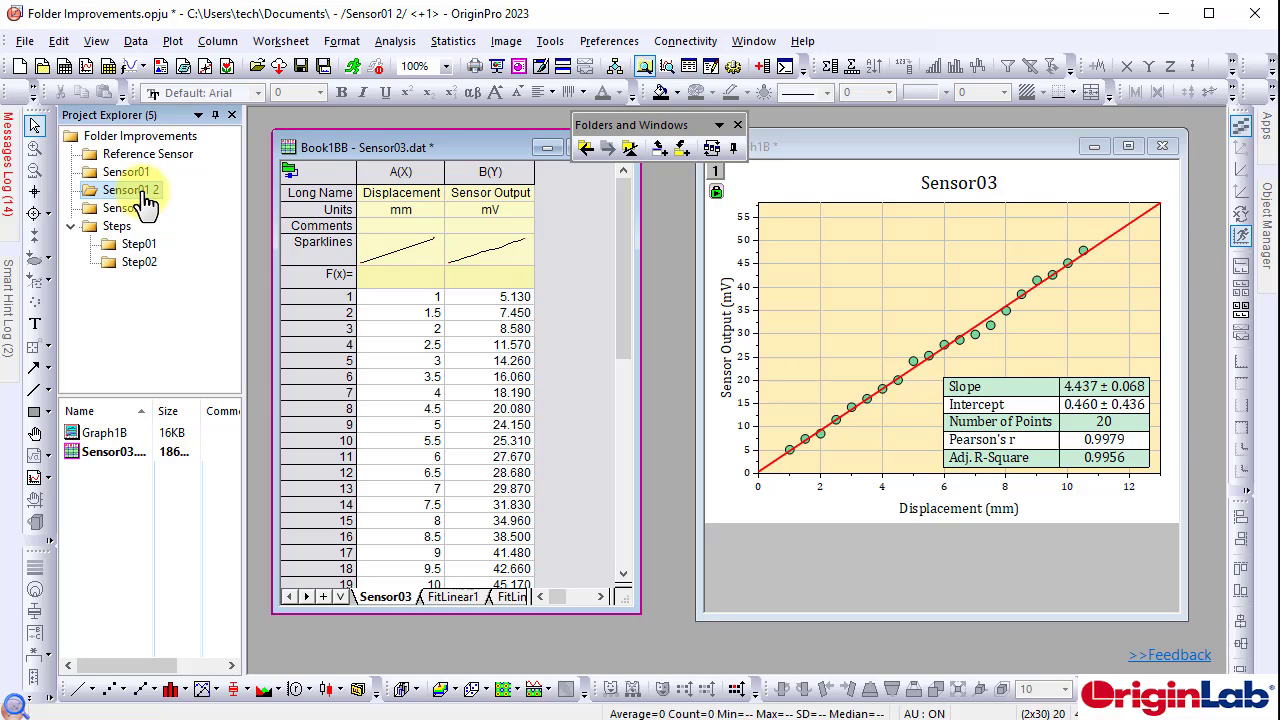
left_click(145, 198)
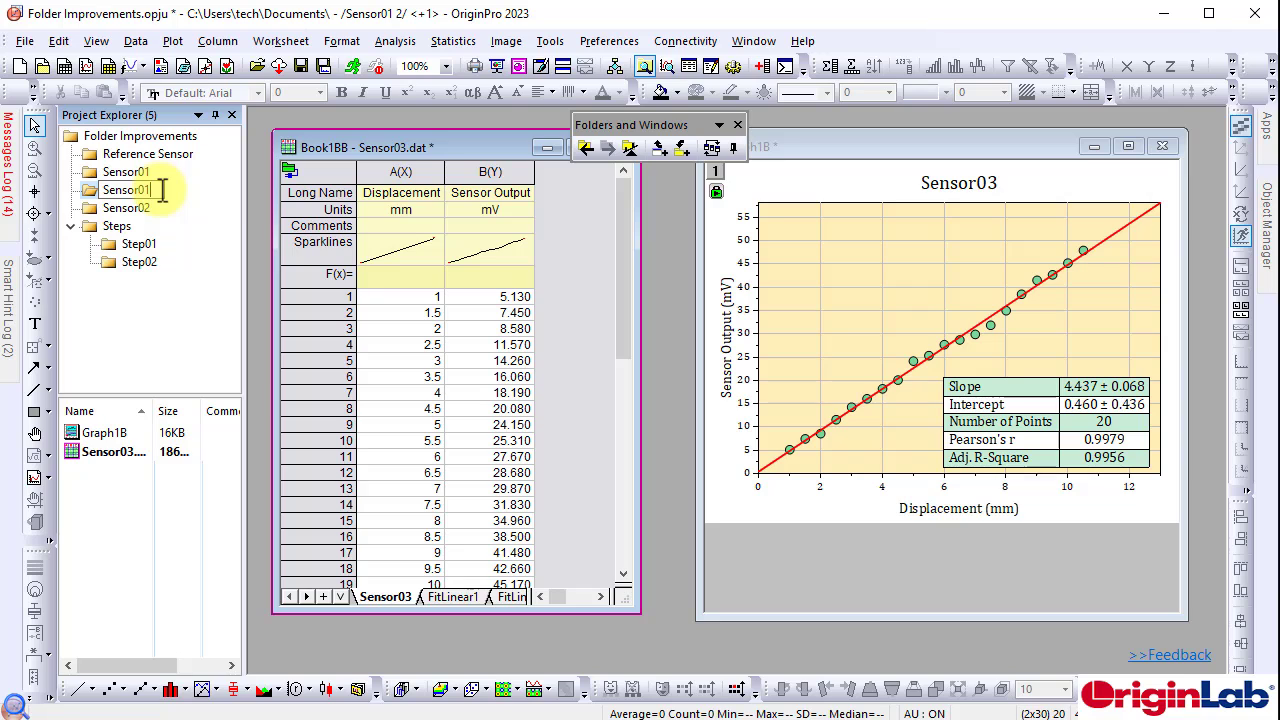
type("Sensor03")
key("Return")
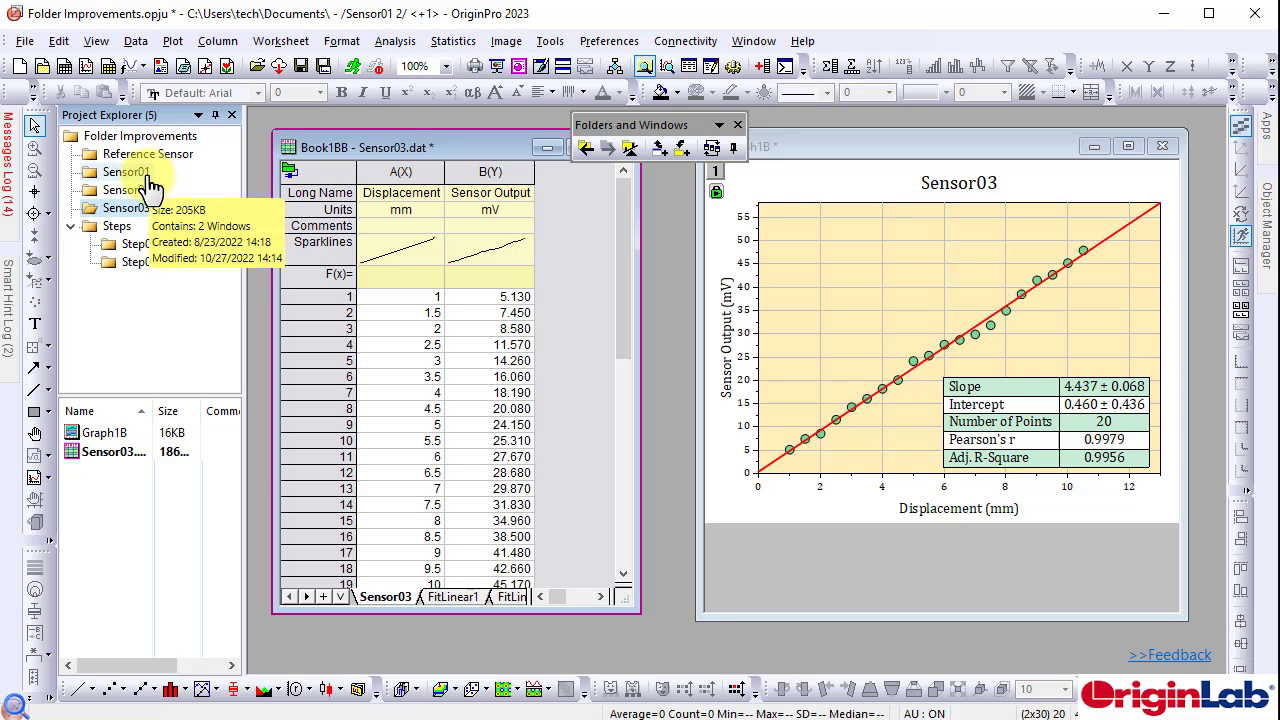
left_click(146, 176)
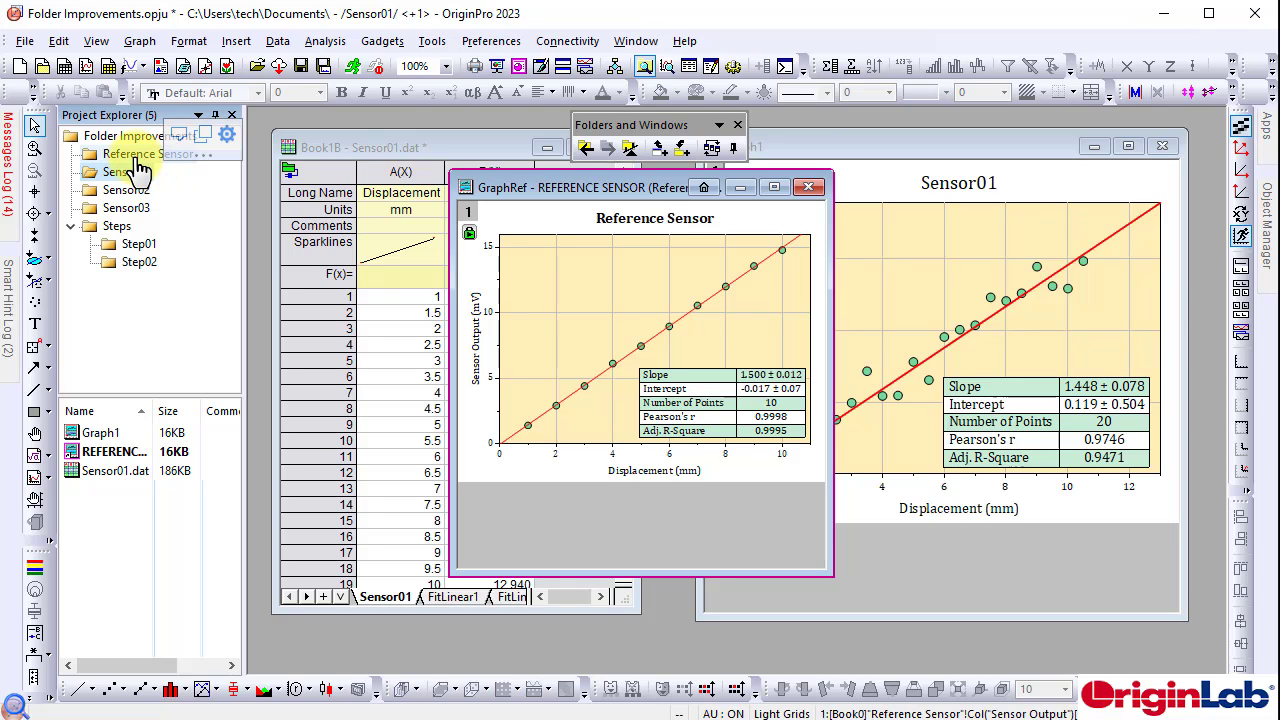
Open Reference Sensor, dock the Folders and Windows toolbar, and step back to Step01.
left_click(137, 160)
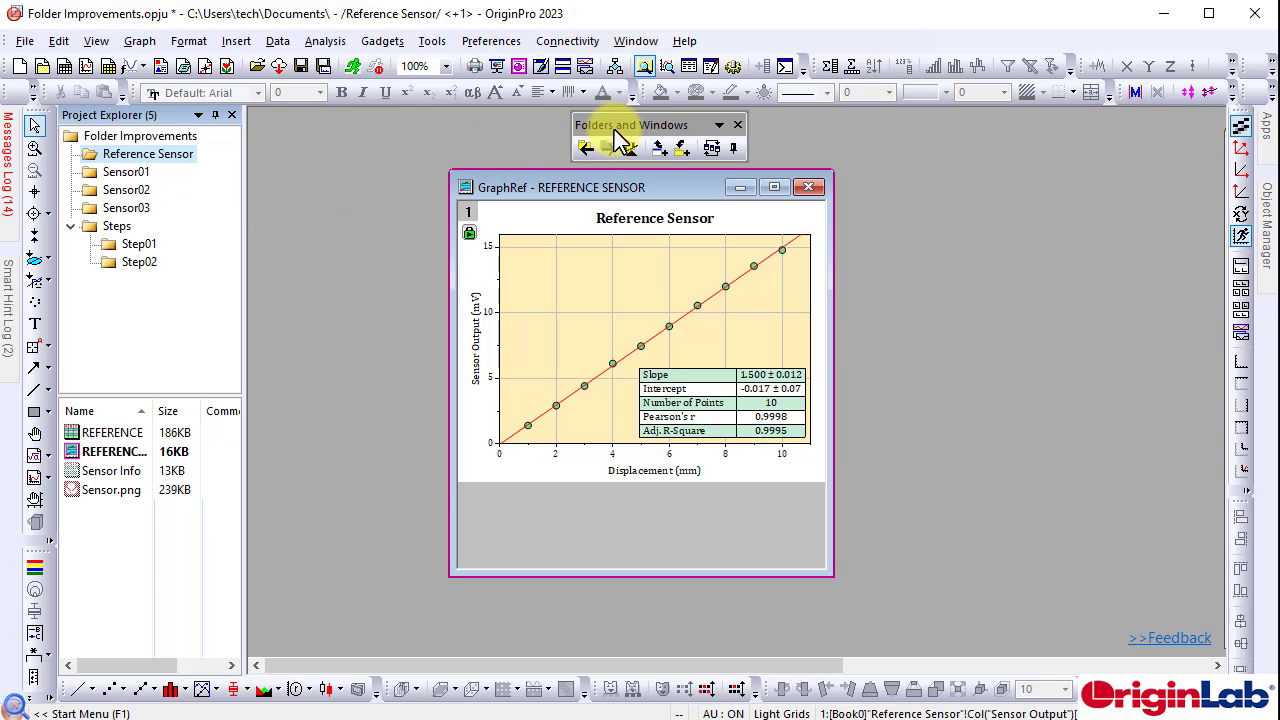
left_click_drag(614, 129, 377, 95)
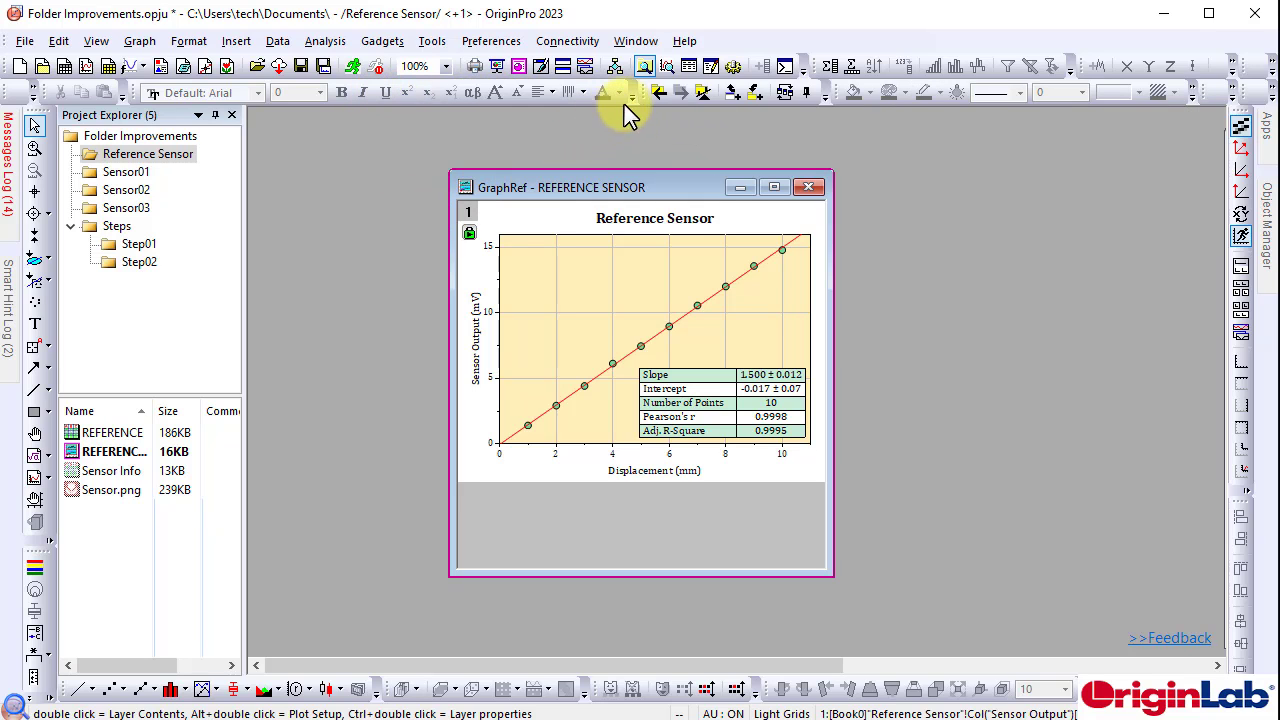
left_click(660, 99)
left_click(660, 99)
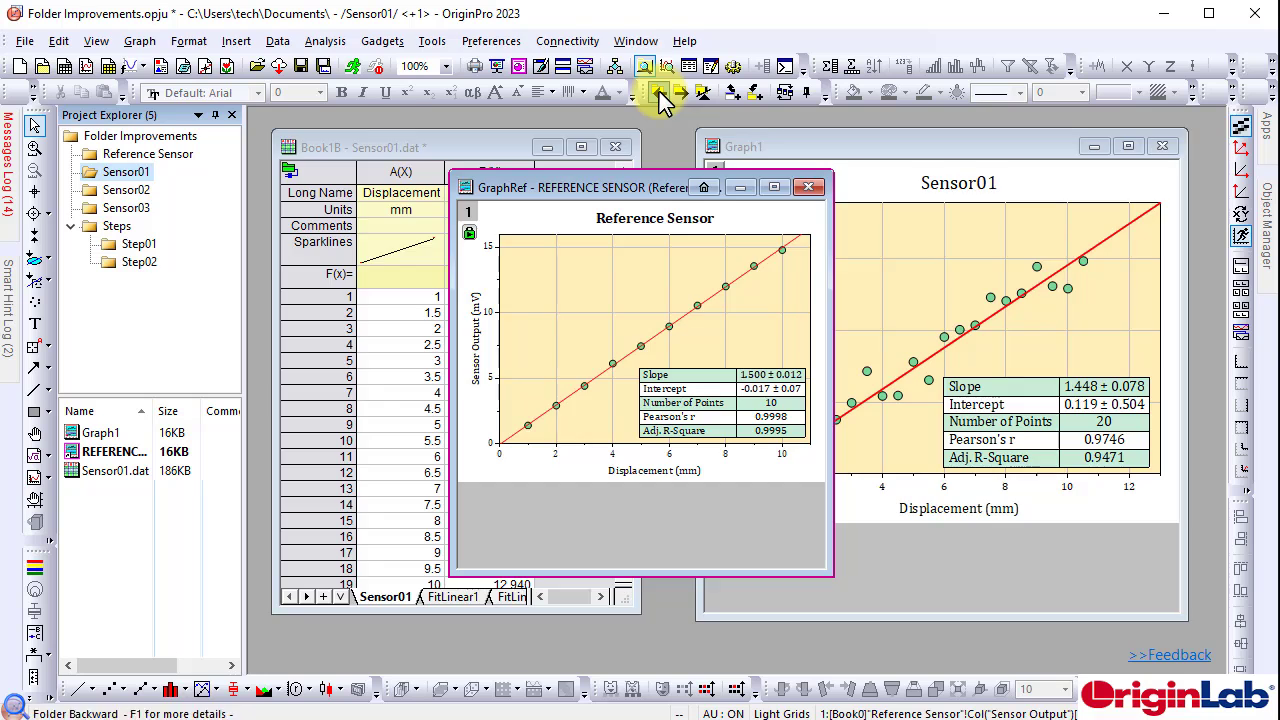
left_click(660, 99)
left_click(660, 99)
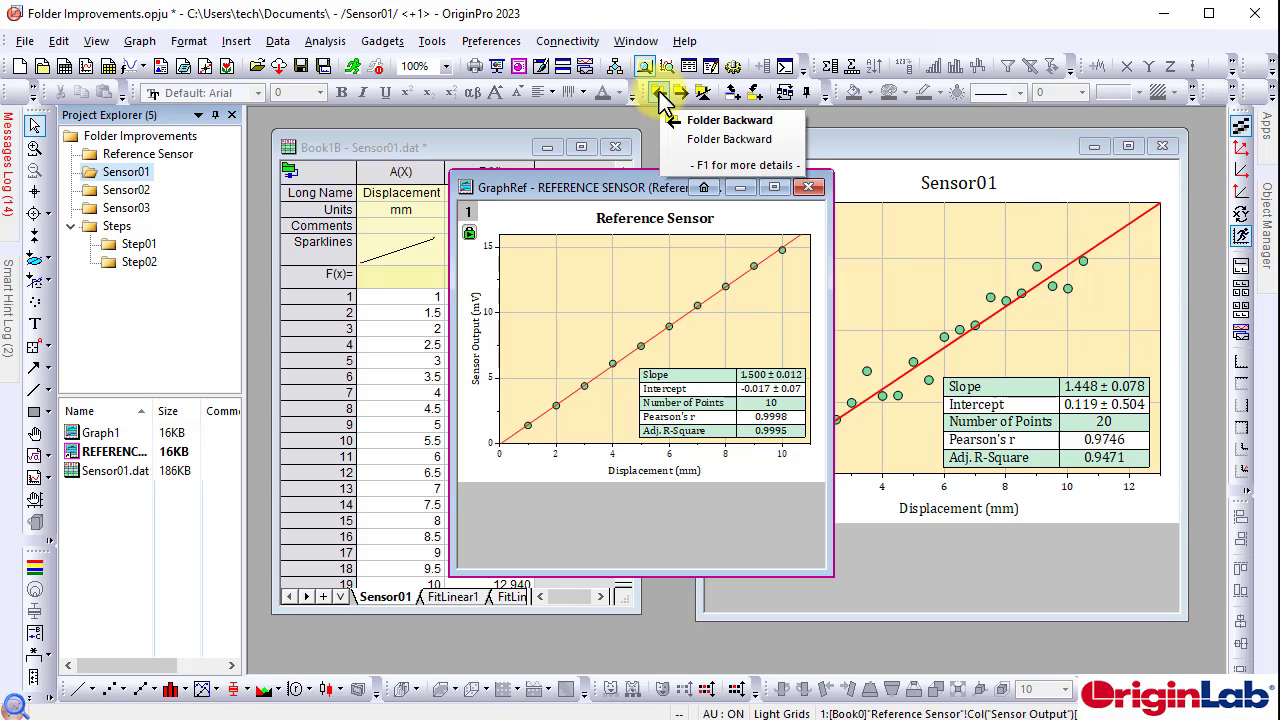
left_click(660, 99)
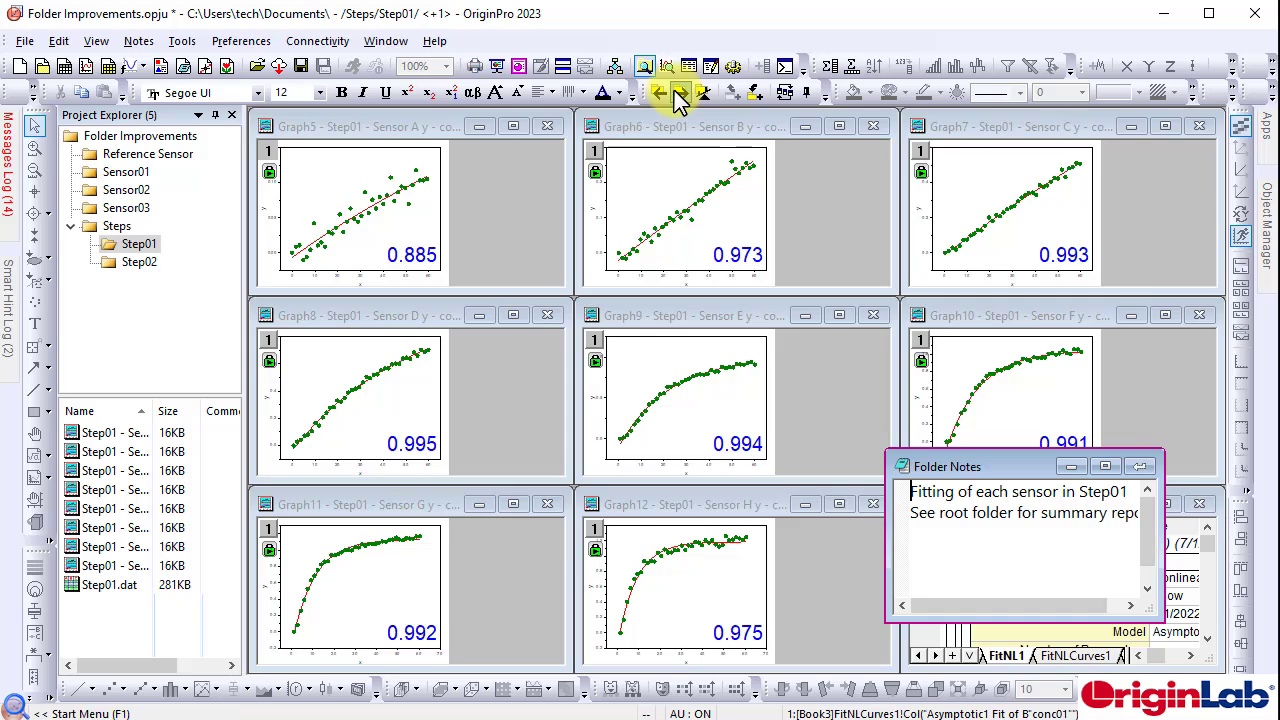
Step forward through the folder history back to the Reference Sensor folder.
left_click(678, 94)
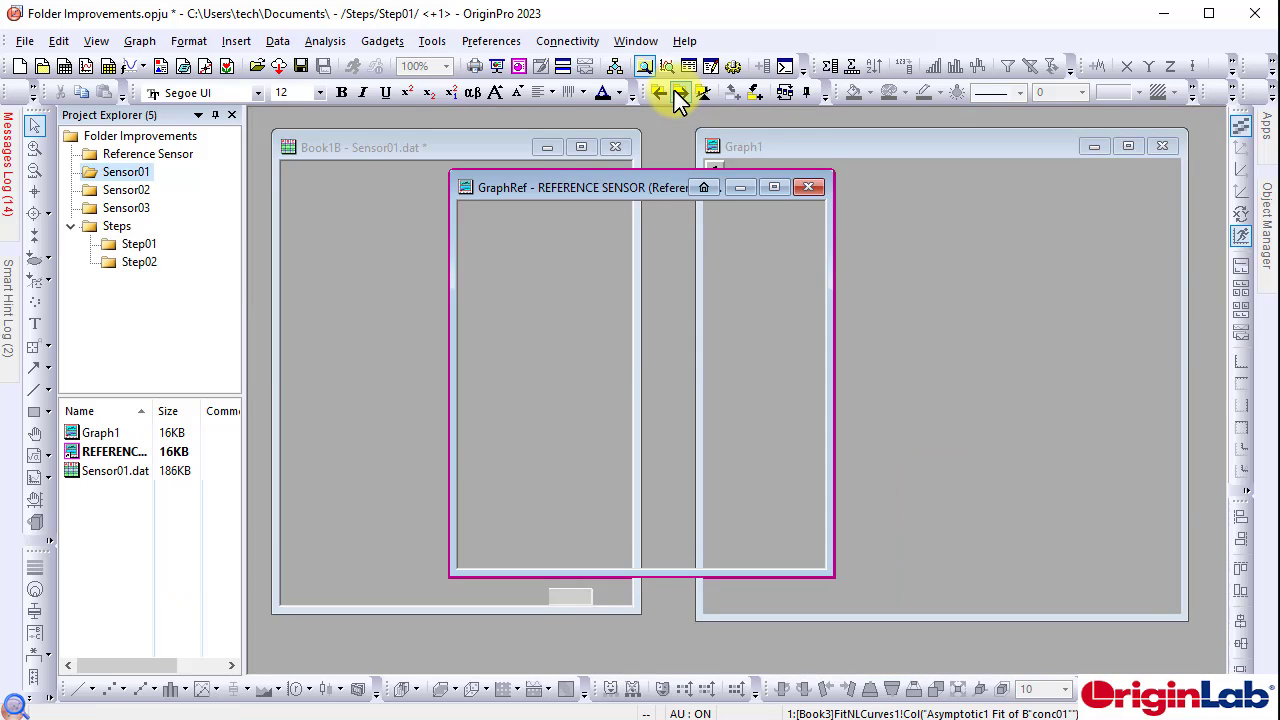
left_click(678, 94)
left_click(678, 94)
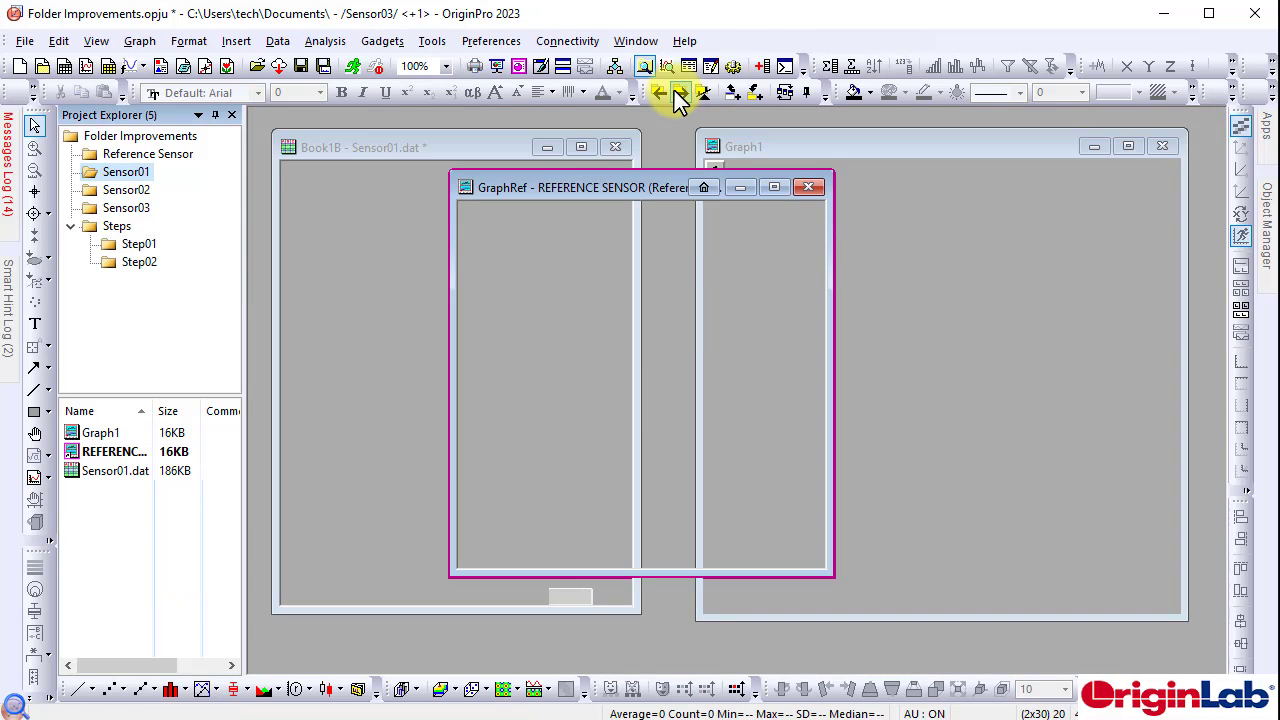
left_click(678, 94)
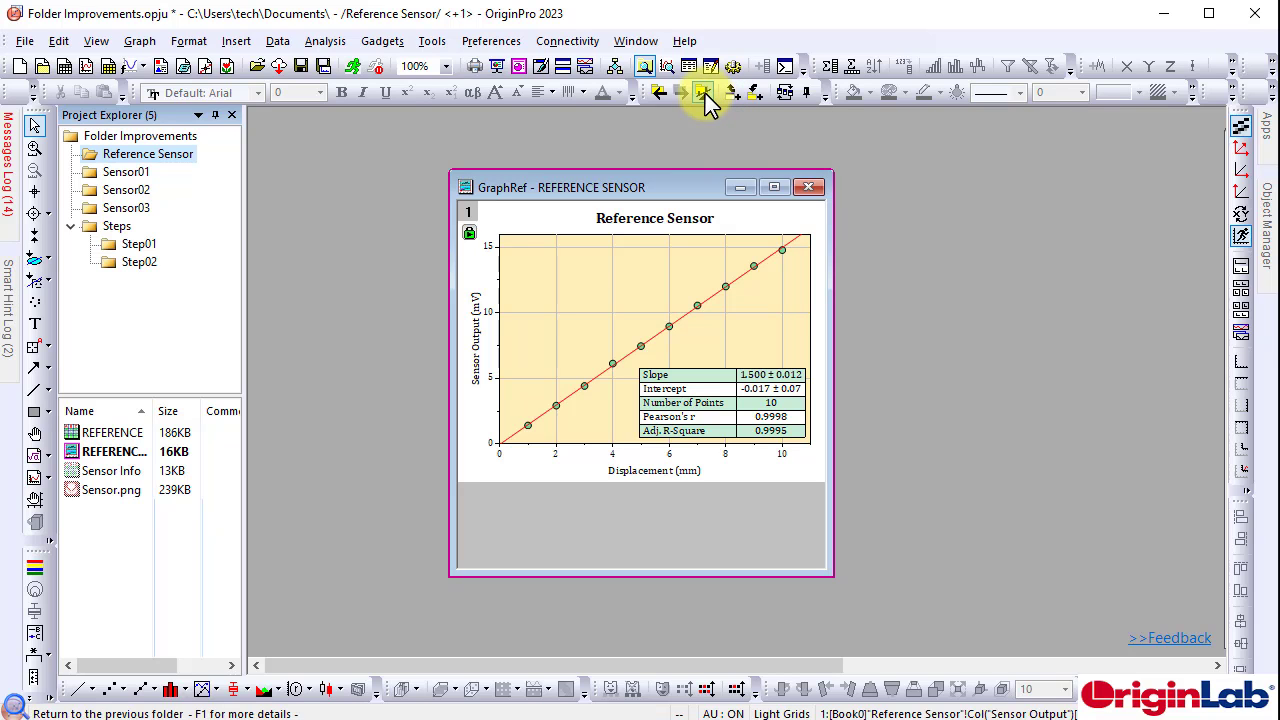
Go back to Sensor01, jump to GraphRef's original in Reference Sensor, then open Step01.
left_click(704, 93)
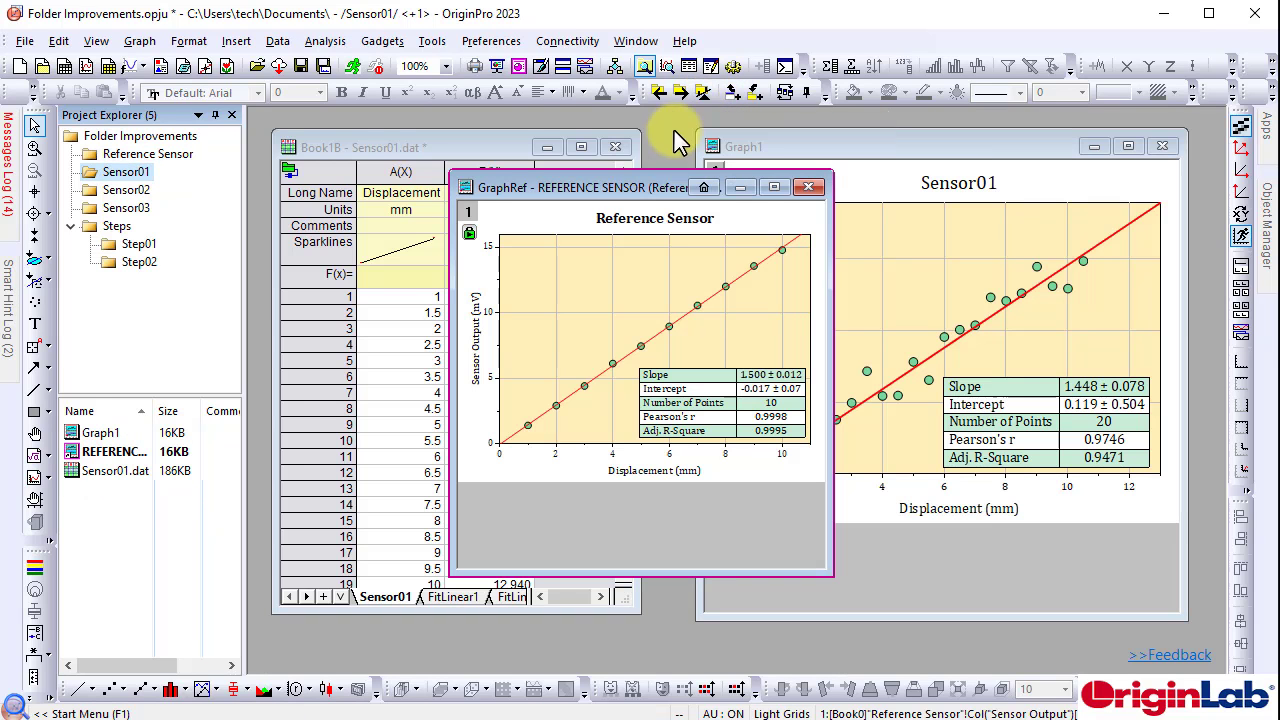
left_click_drag(645, 192, 508, 160)
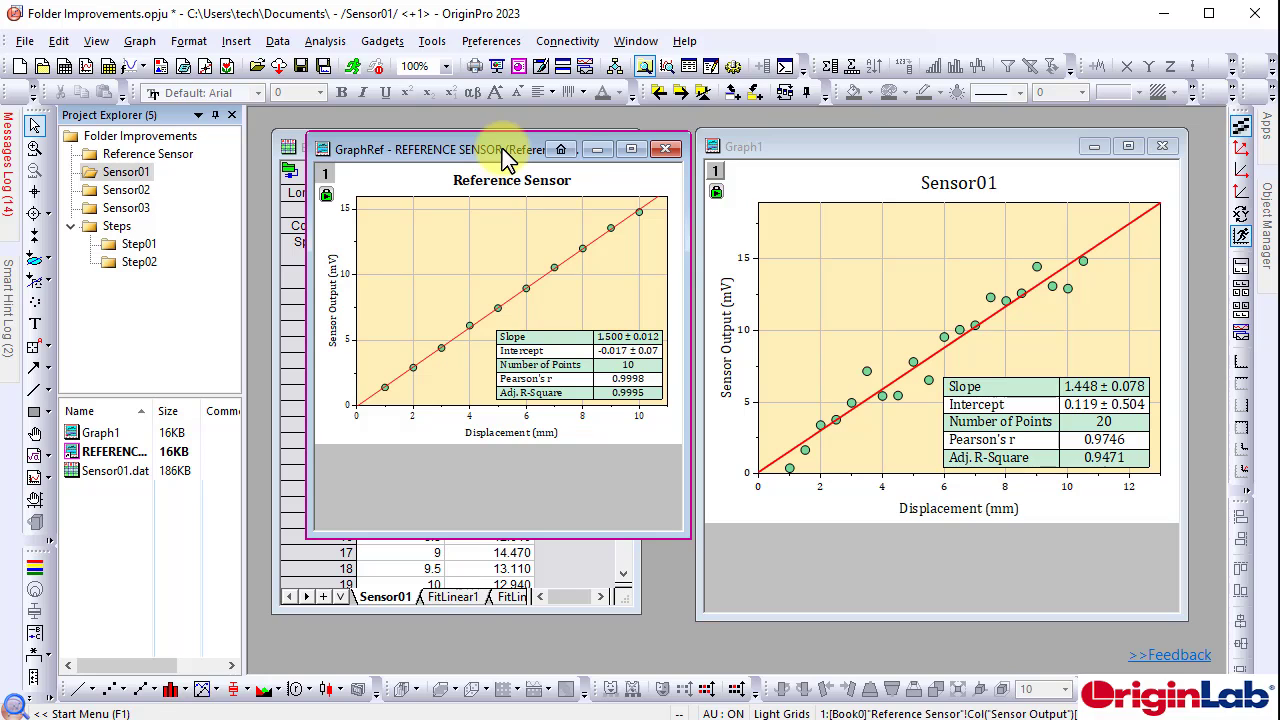
left_click(563, 152)
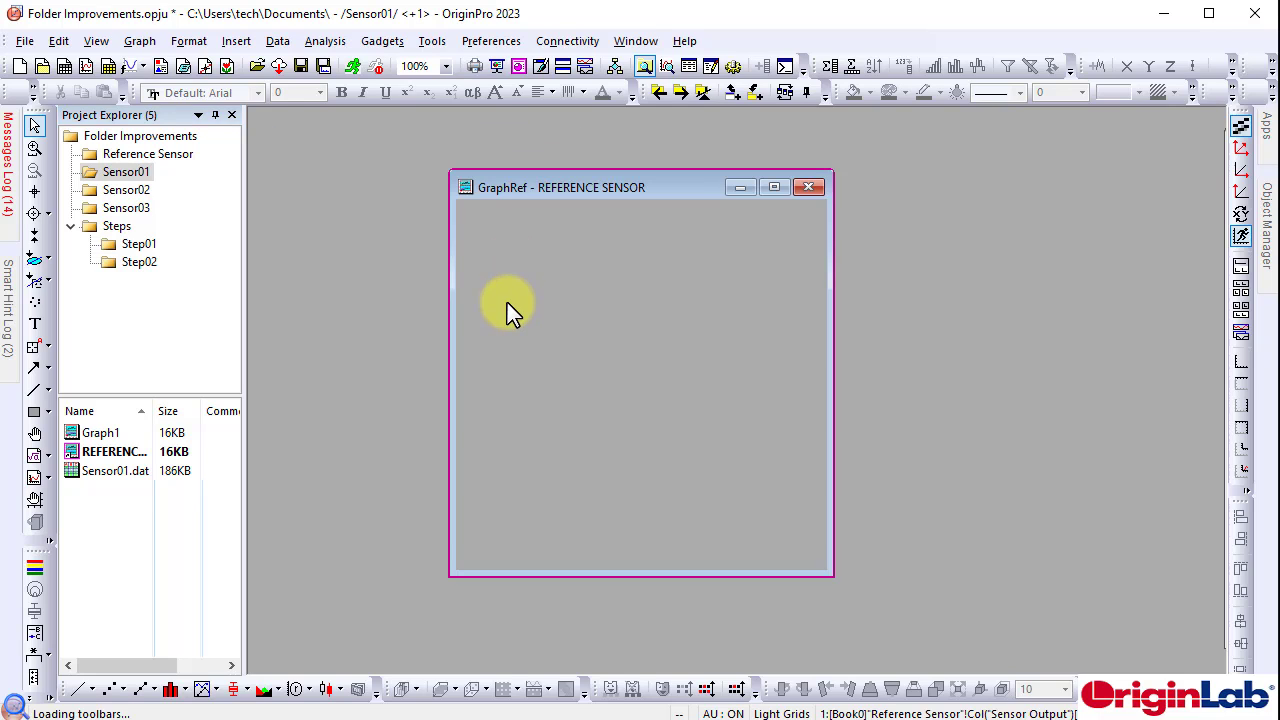
left_click(136, 246)
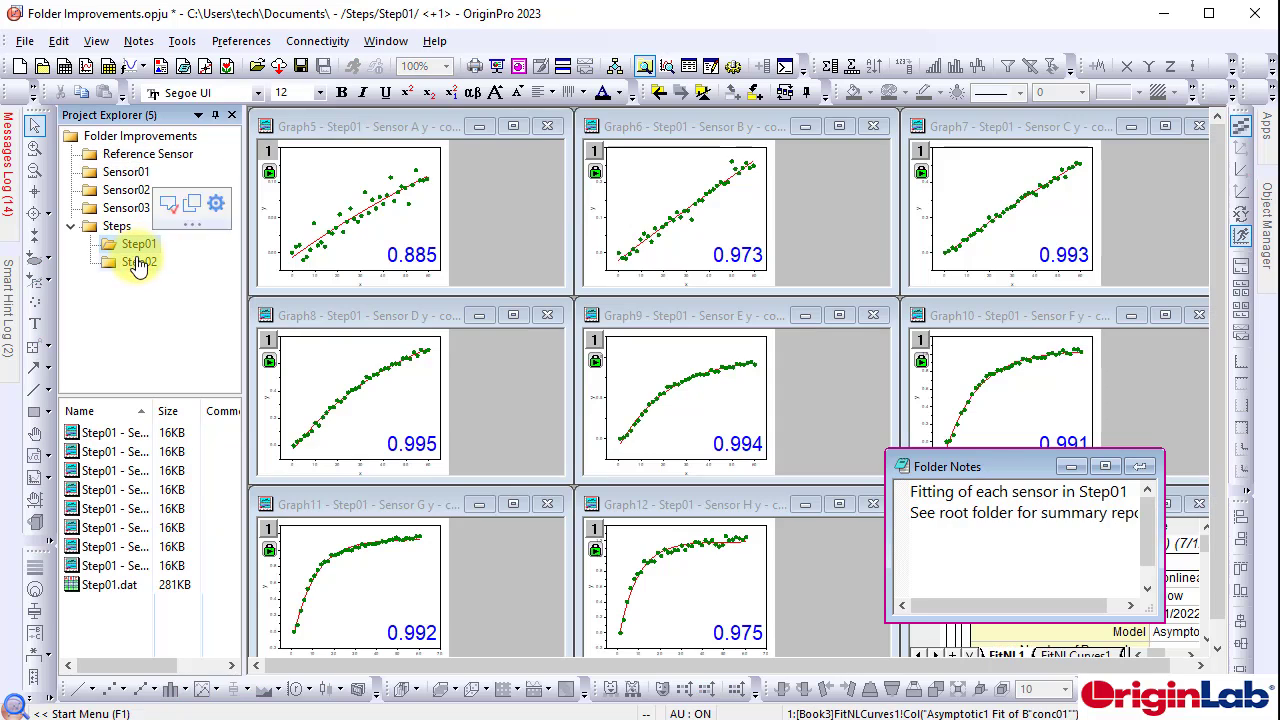
Add a Workbook-only shortcut from Step01 into Step02, then jump to its original in Step01.
left_click(138, 263)
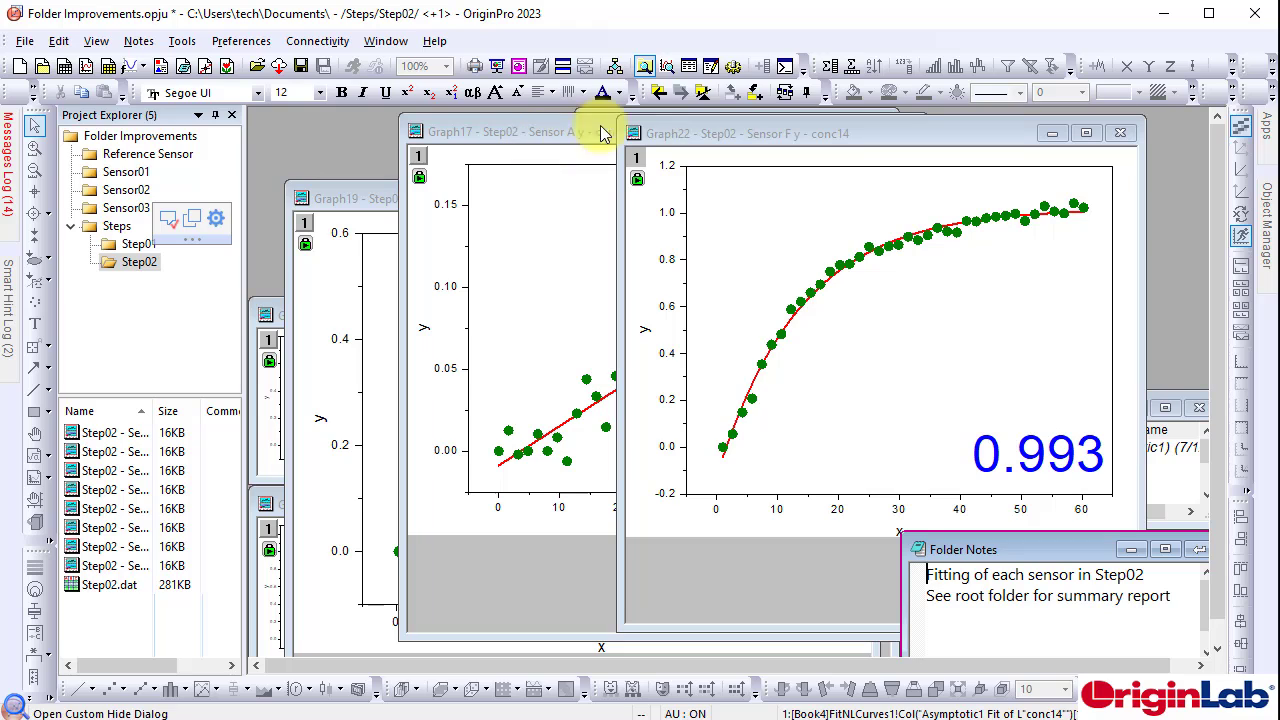
left_click(757, 94)
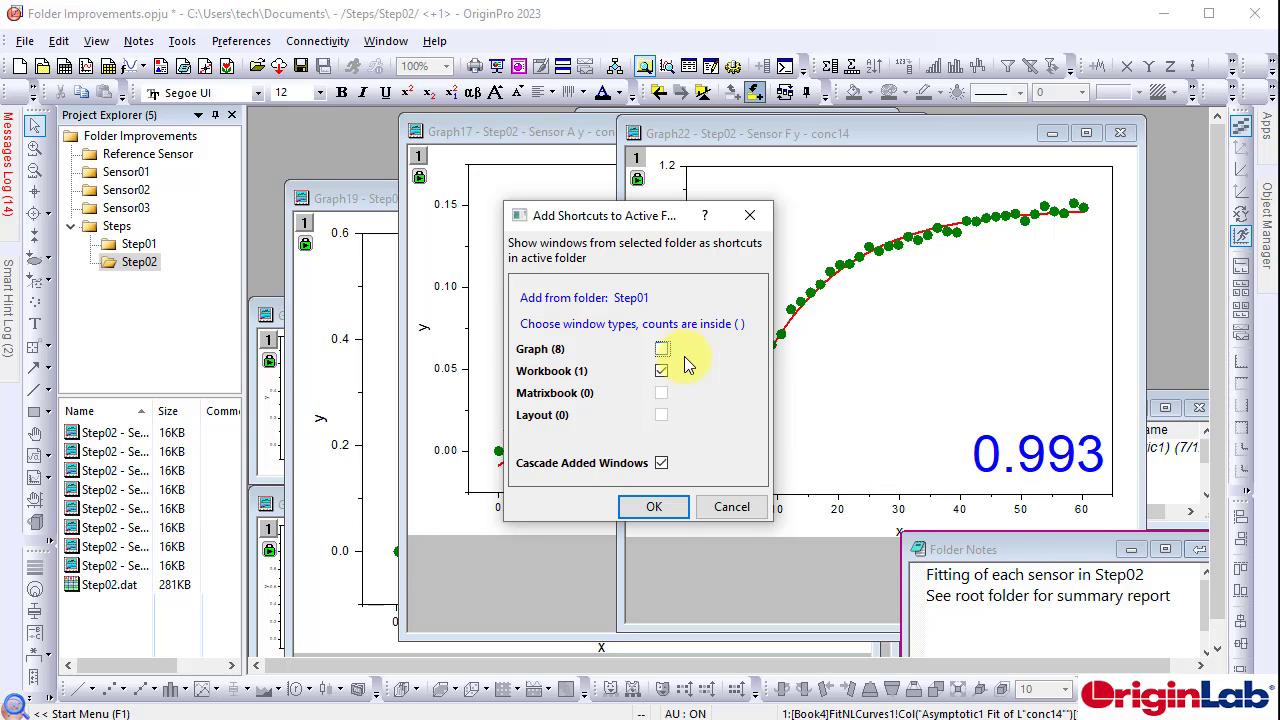
left_click(653, 509)
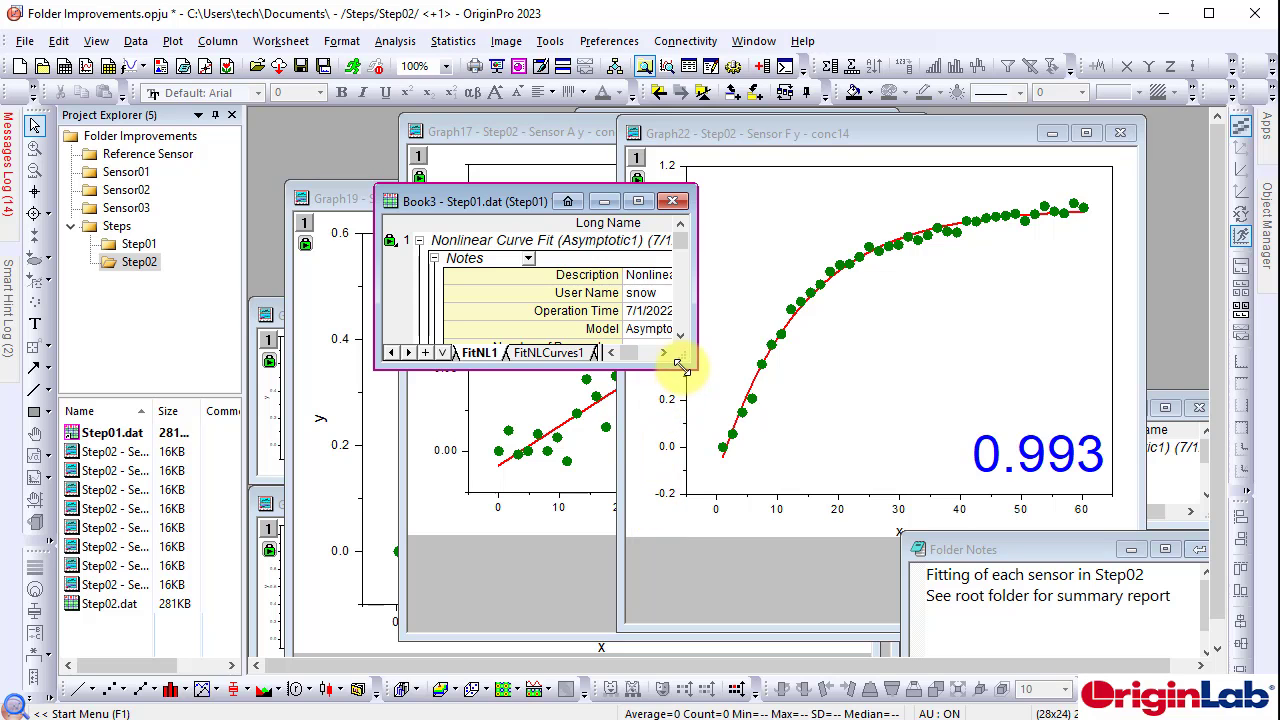
left_click(570, 203)
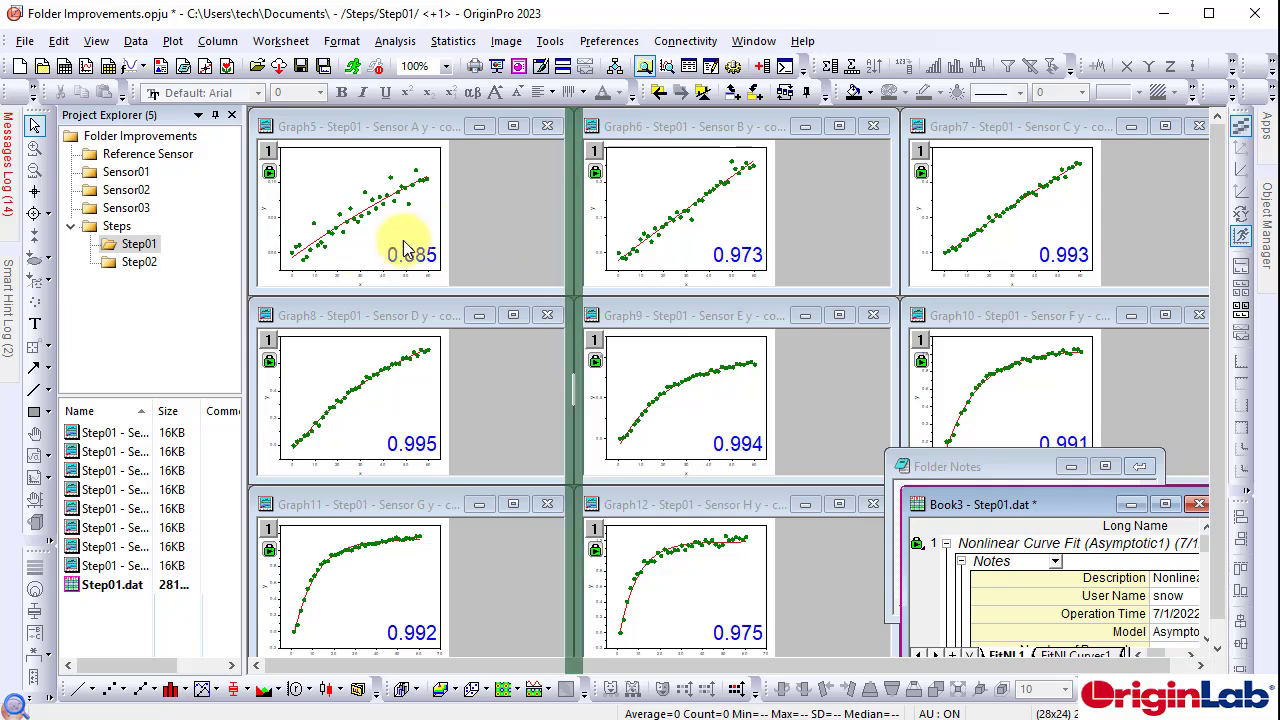
Return to Step02 and pin its Folder Notes window.
left_click(137, 264)
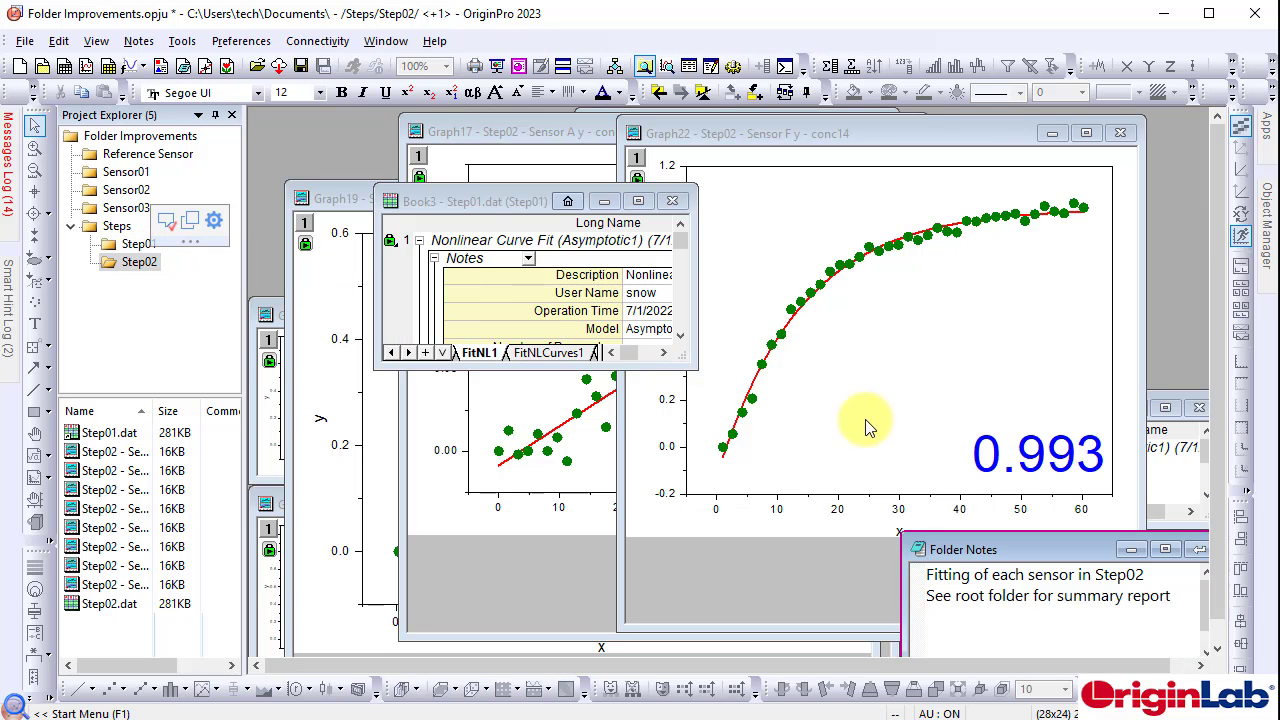
right_click(963, 550)
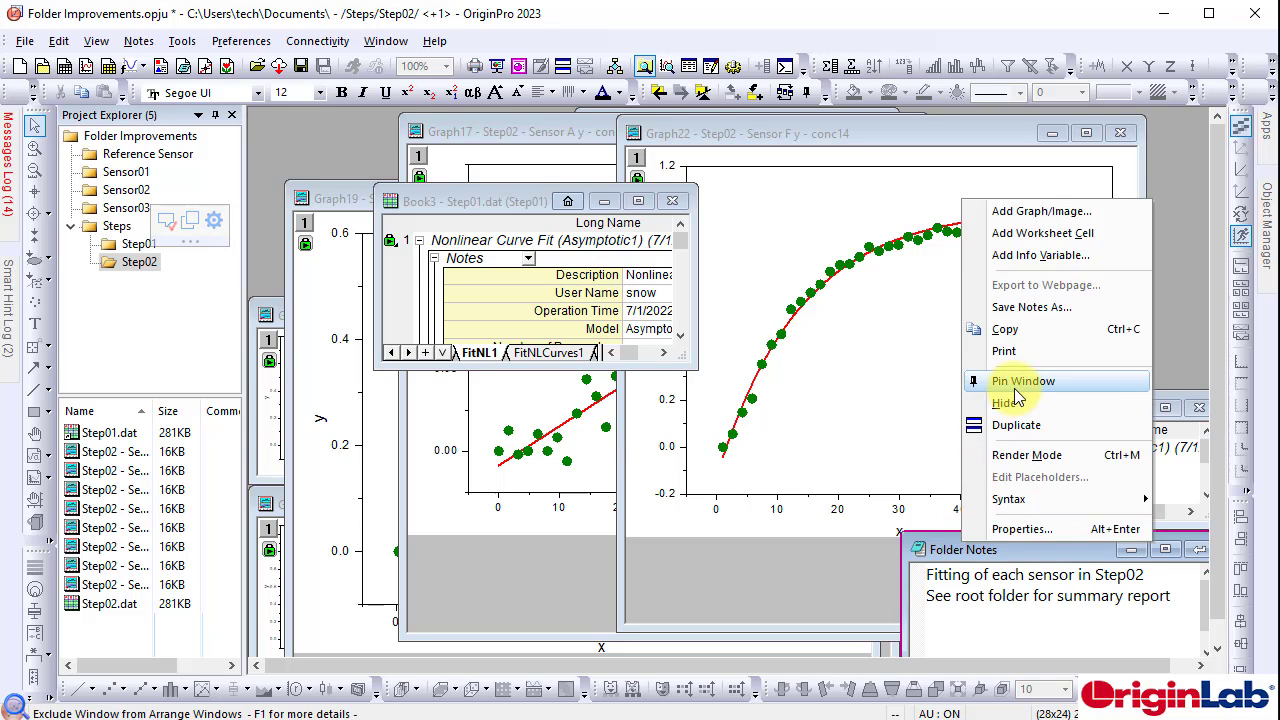